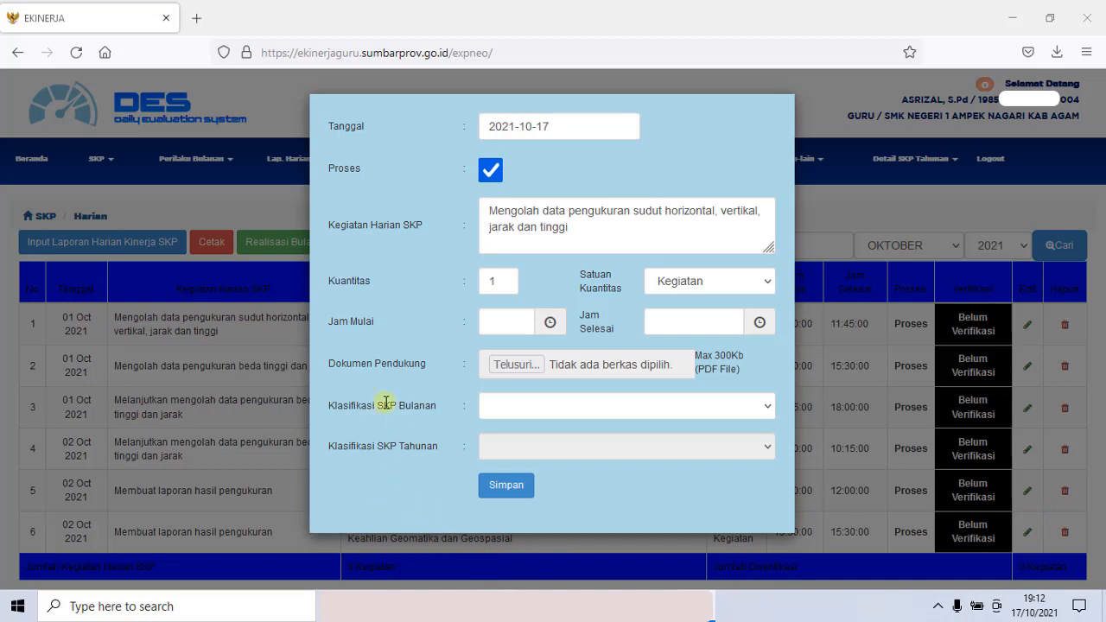
- Check the available Klasifikasi SKP Bulanan options in the daily activity form, and close the form without saving
{"action": "left_click", "coordinate": [345, 416]}
{"action": "left_click", "coordinate": [388, 421]}
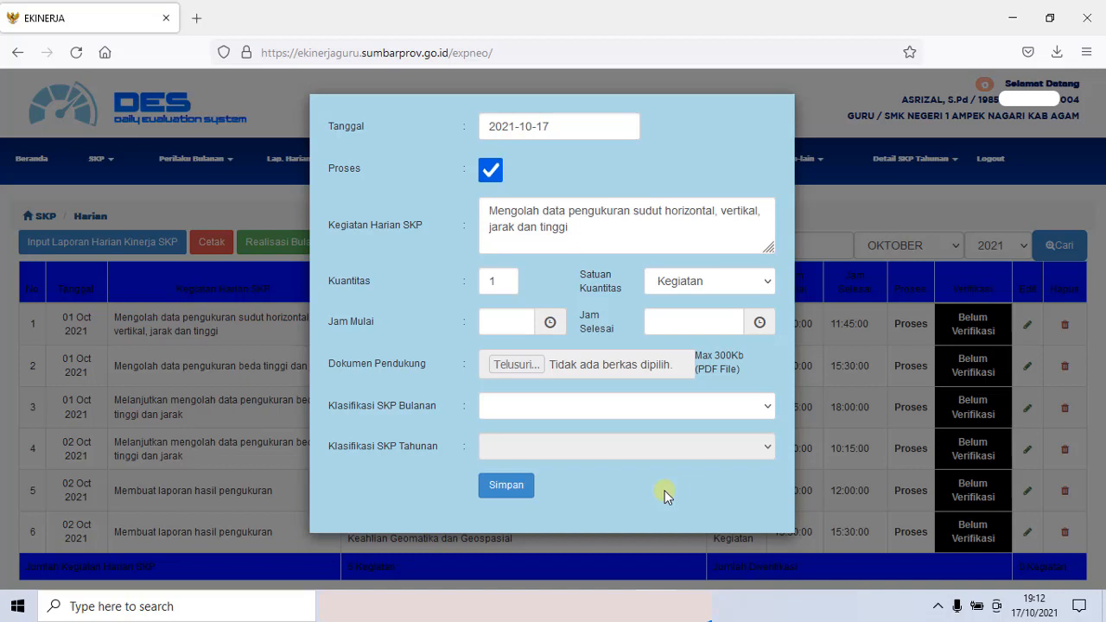
{"action": "left_click", "coordinate": [765, 410]}
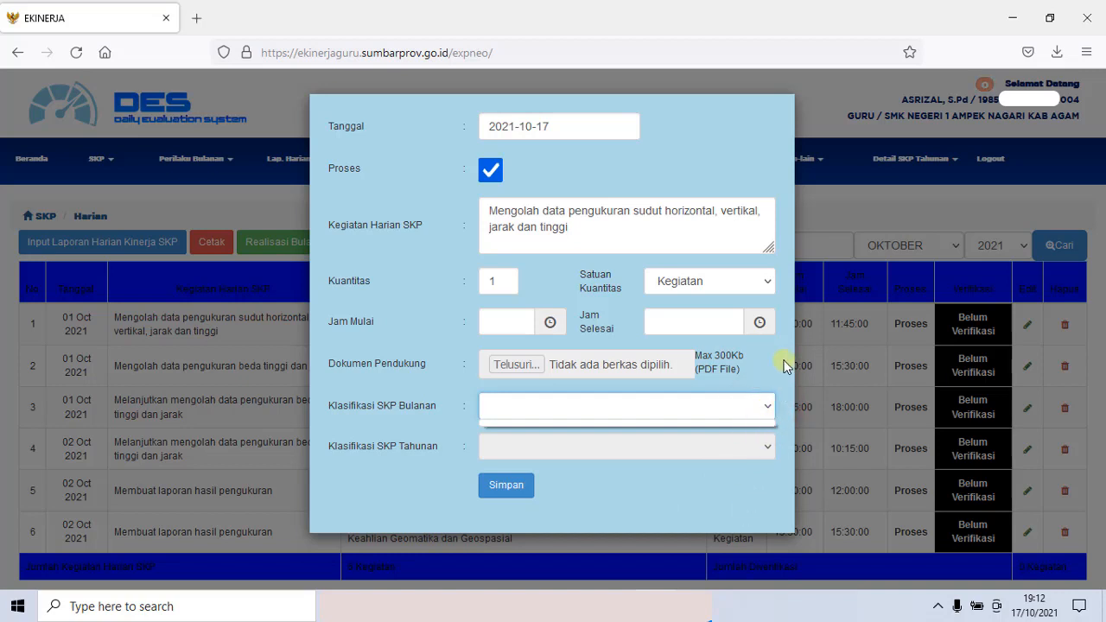
{"action": "left_click", "coordinate": [766, 408]}
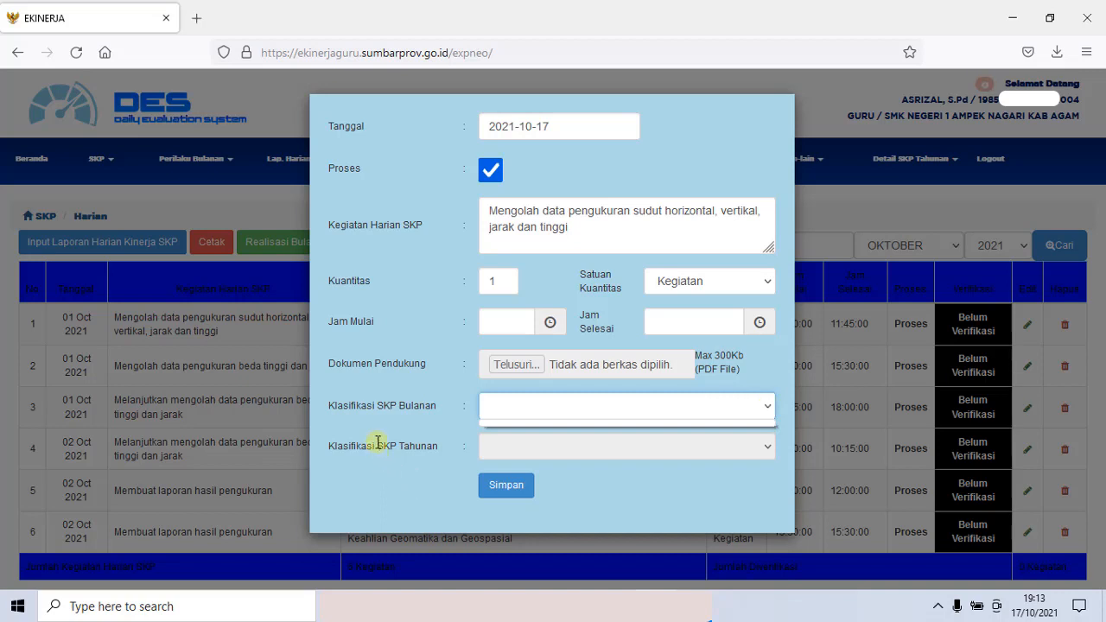
{"action": "left_click", "coordinate": [386, 417]}
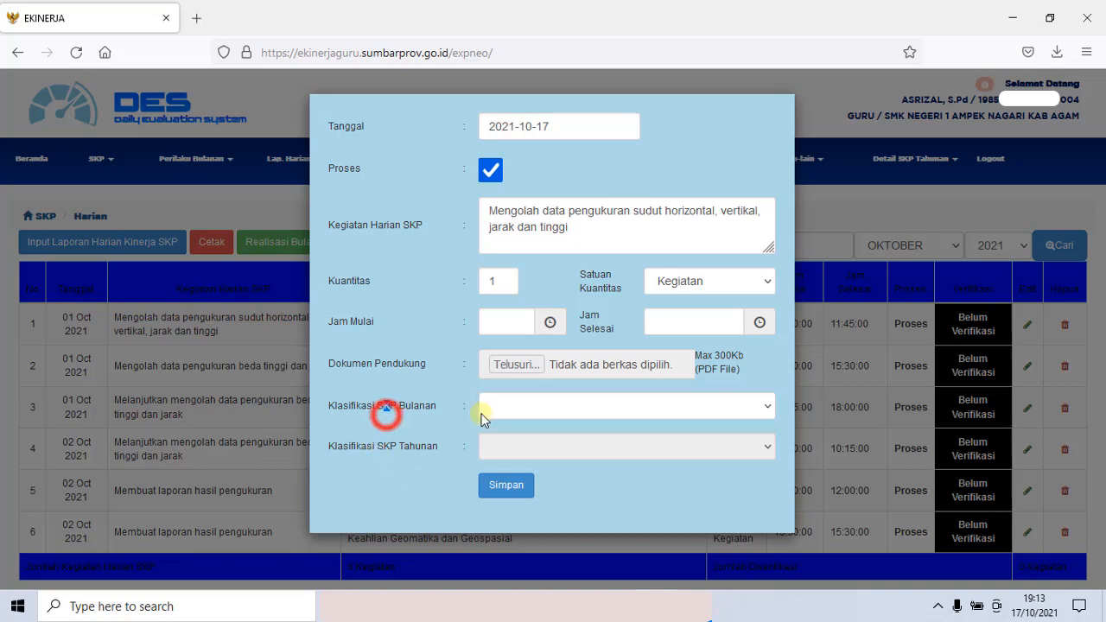
{"action": "left_click", "coordinate": [769, 409]}
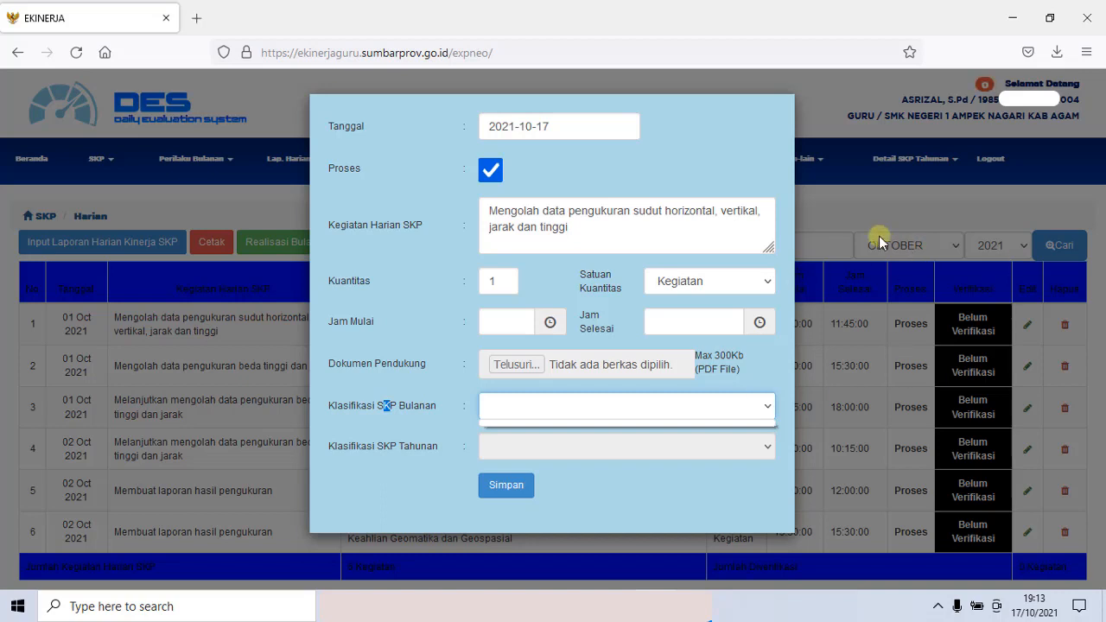
{"action": "left_click", "coordinate": [989, 205]}
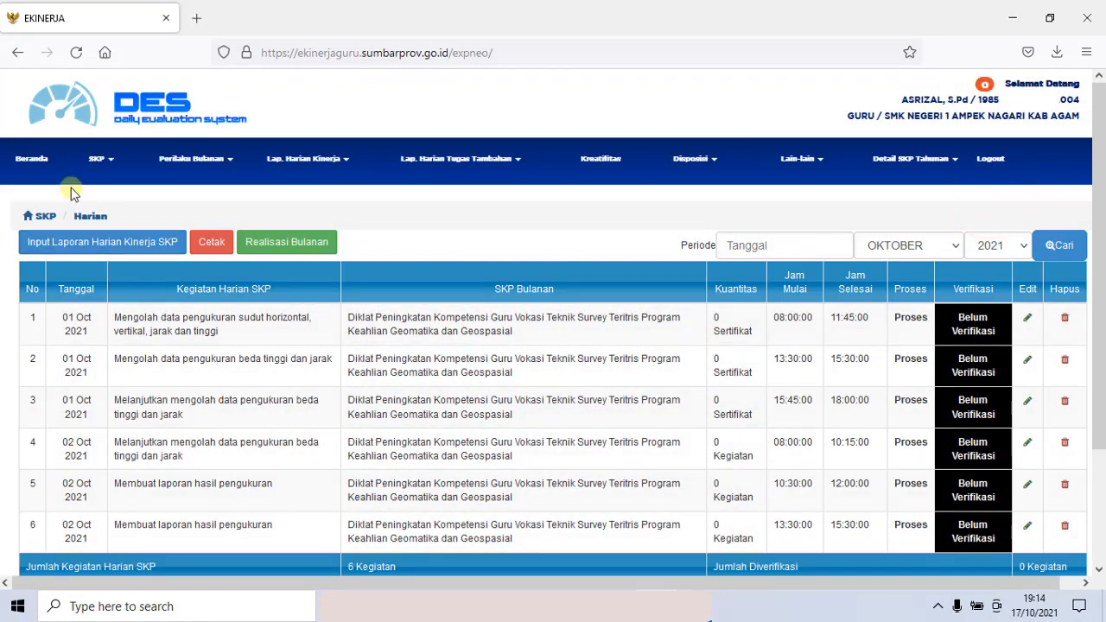
- Open the annual SKP targets for the period 04 Jan 2021 - 31 Dec 2021 and look through the listed activities
{"action": "left_click", "coordinate": [32, 163]}
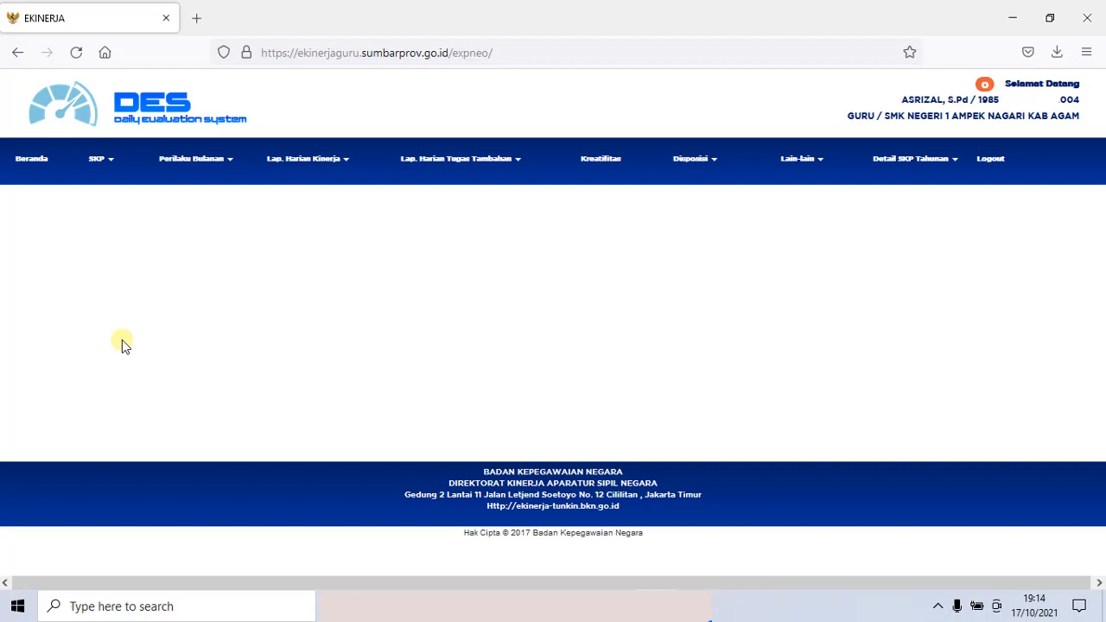
{"action": "left_click", "coordinate": [101, 162]}
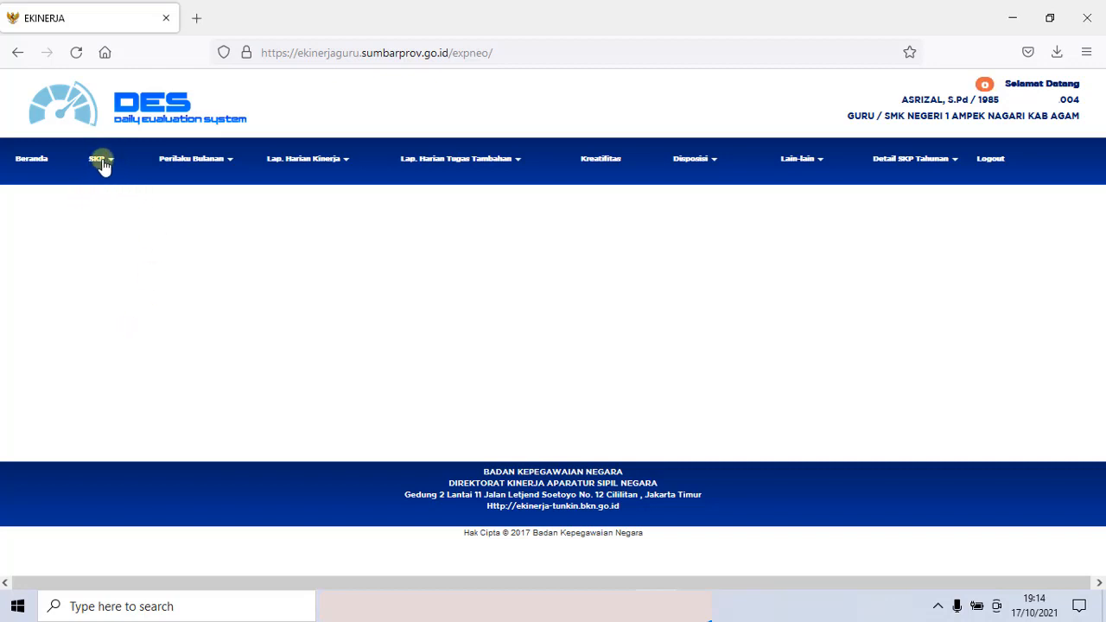
{"action": "left_click", "coordinate": [105, 163]}
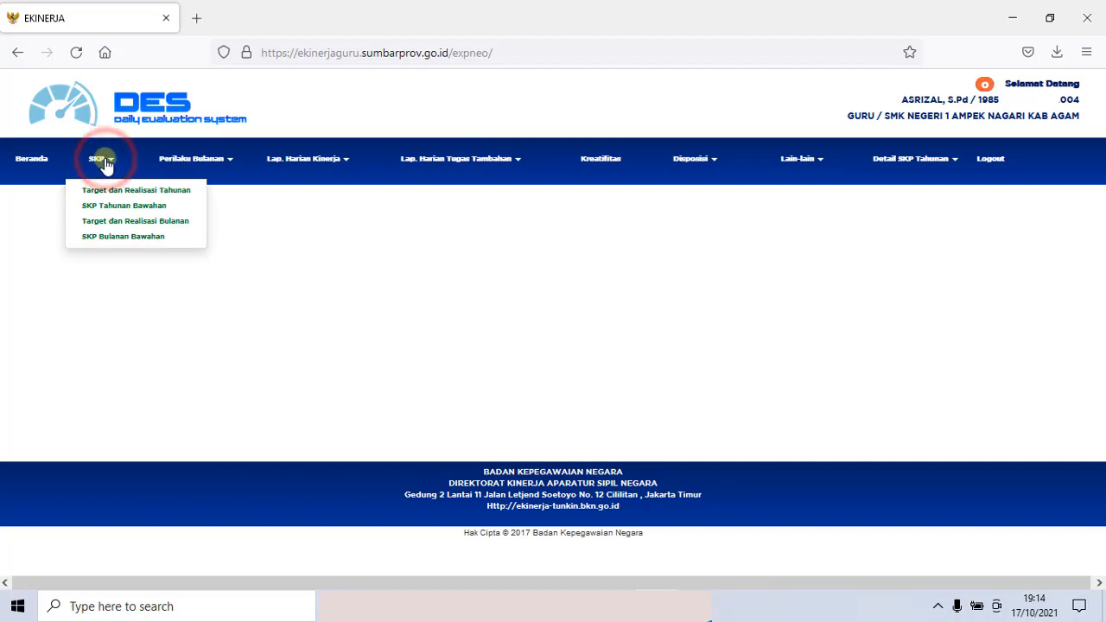
{"action": "left_click", "coordinate": [183, 191]}
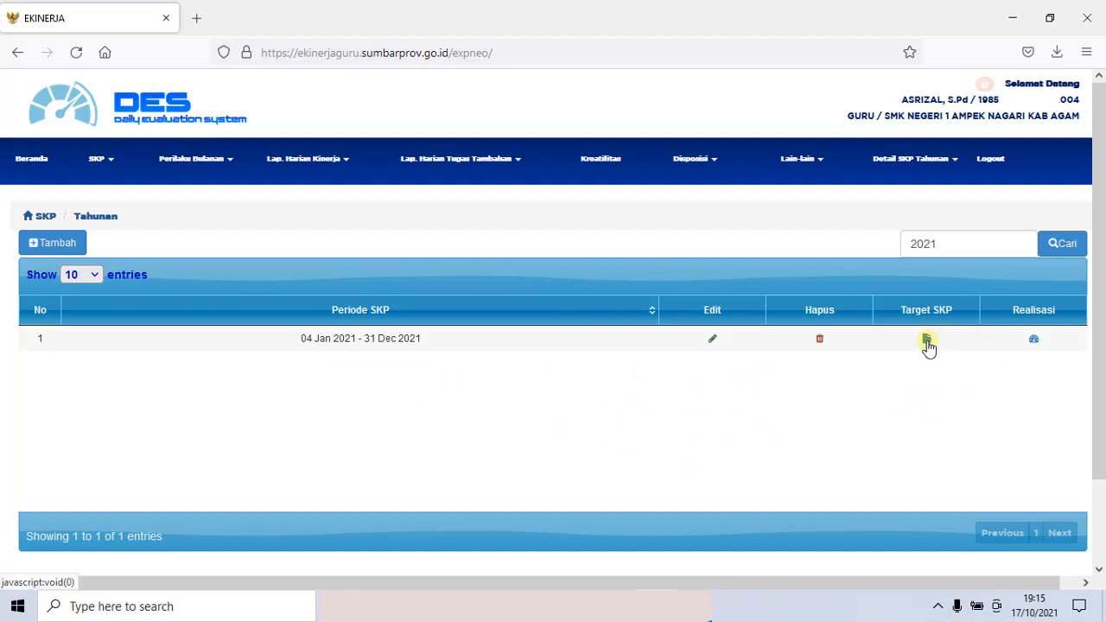
{"action": "left_click", "coordinate": [927, 340]}
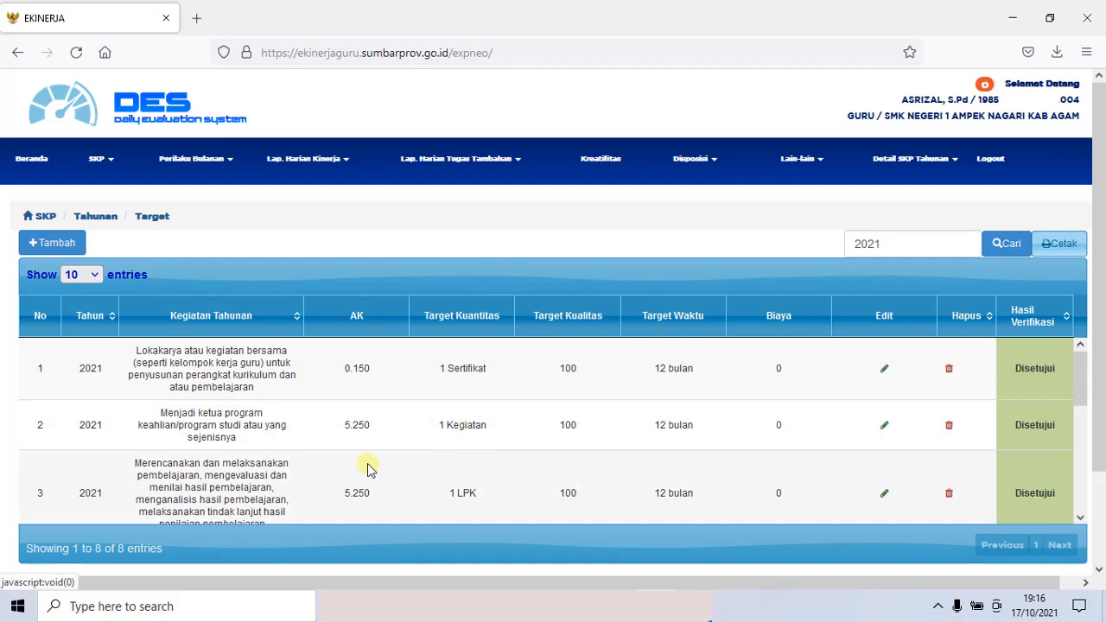
{"action": "scroll", "coordinate": [363, 464], "scroll_direction": "down", "scroll_amount": 3}
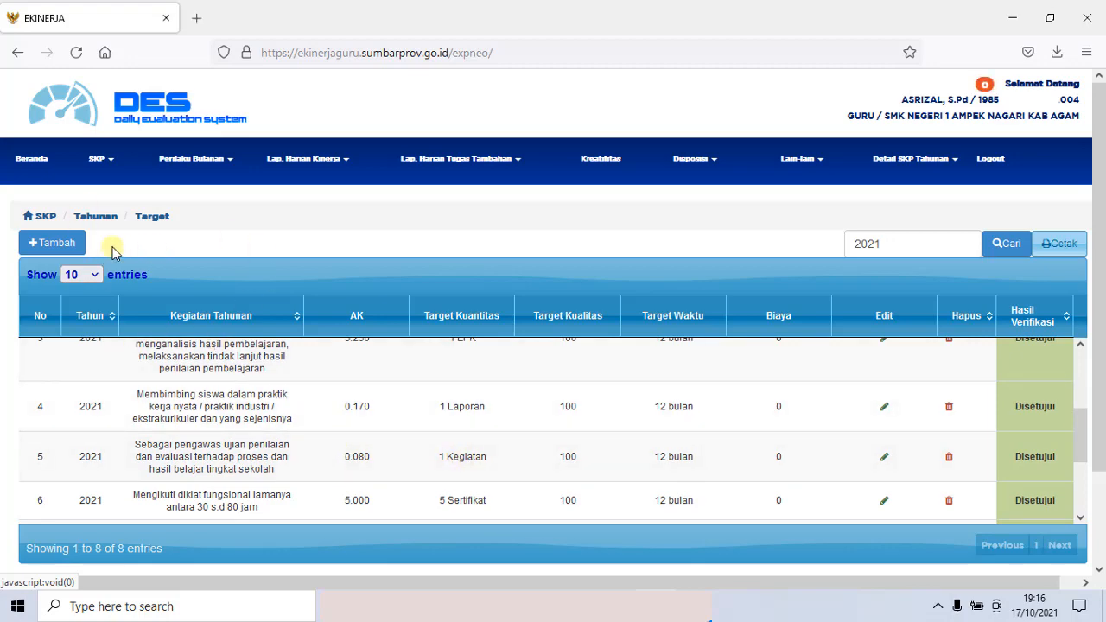
- Open the form for a new annual target and choose GURU PERTAMA as the position for the activity lookup
{"action": "left_click", "coordinate": [72, 249]}
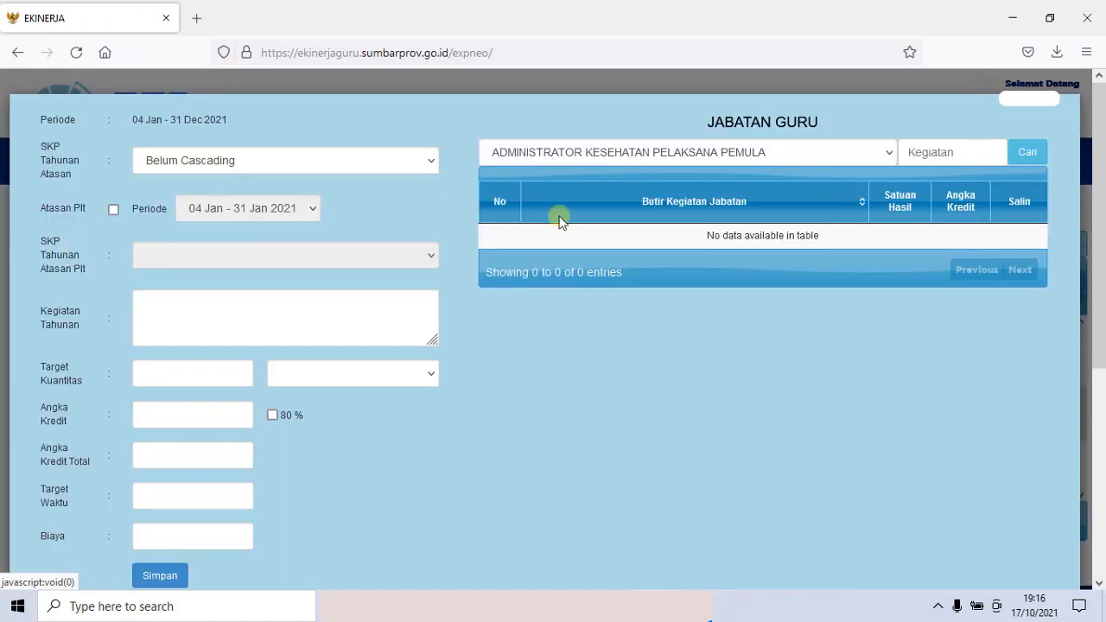
{"action": "left_click", "coordinate": [894, 159]}
{"action": "scroll", "coordinate": [698, 431], "scroll_direction": "down", "scroll_amount": 4}
{"action": "scroll", "coordinate": [697, 426], "scroll_direction": "down", "scroll_amount": 4}
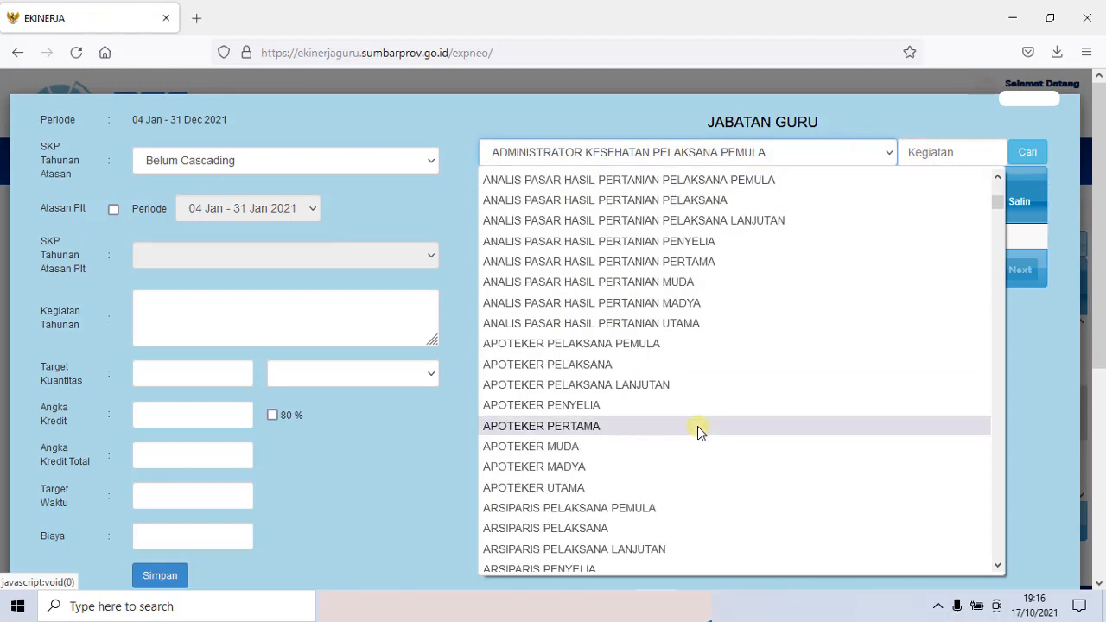
{"action": "key", "text": "g"}
{"action": "scroll", "coordinate": [644, 445], "scroll_direction": "down", "scroll_amount": 2}
{"action": "scroll", "coordinate": [647, 438], "scroll_direction": "up", "scroll_amount": 15}
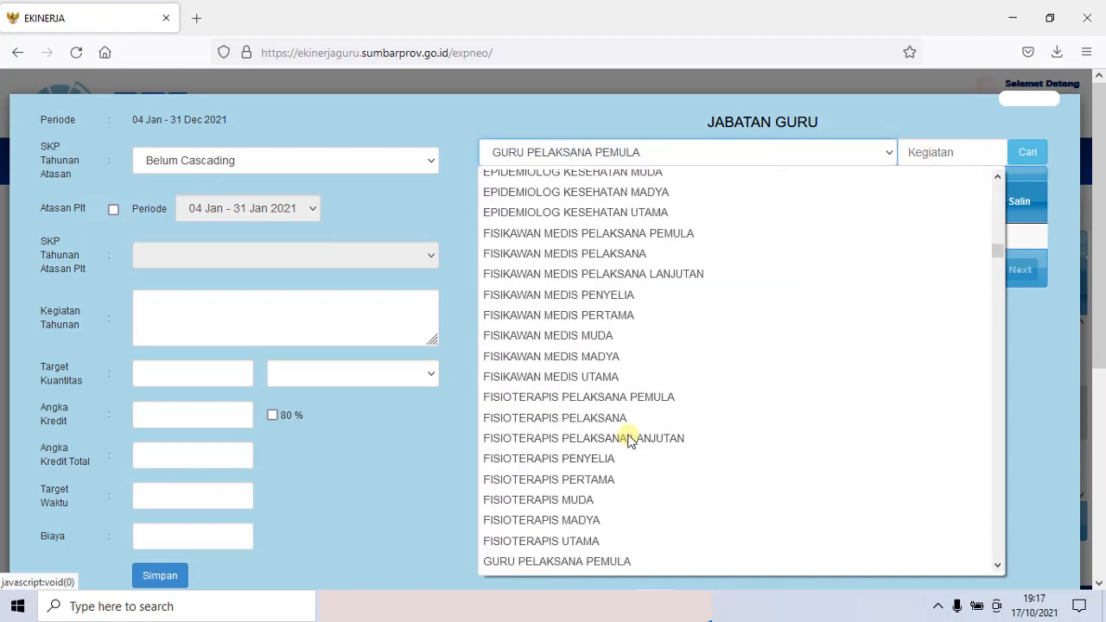
{"action": "scroll", "coordinate": [587, 423], "scroll_direction": "down", "scroll_amount": 3}
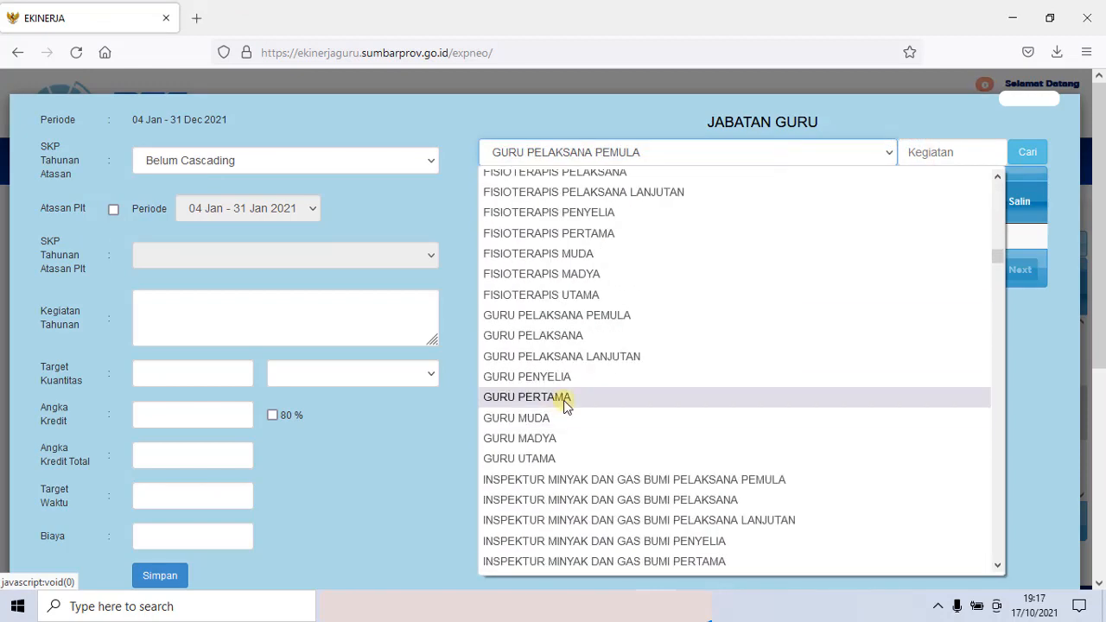
{"action": "left_click", "coordinate": [564, 398]}
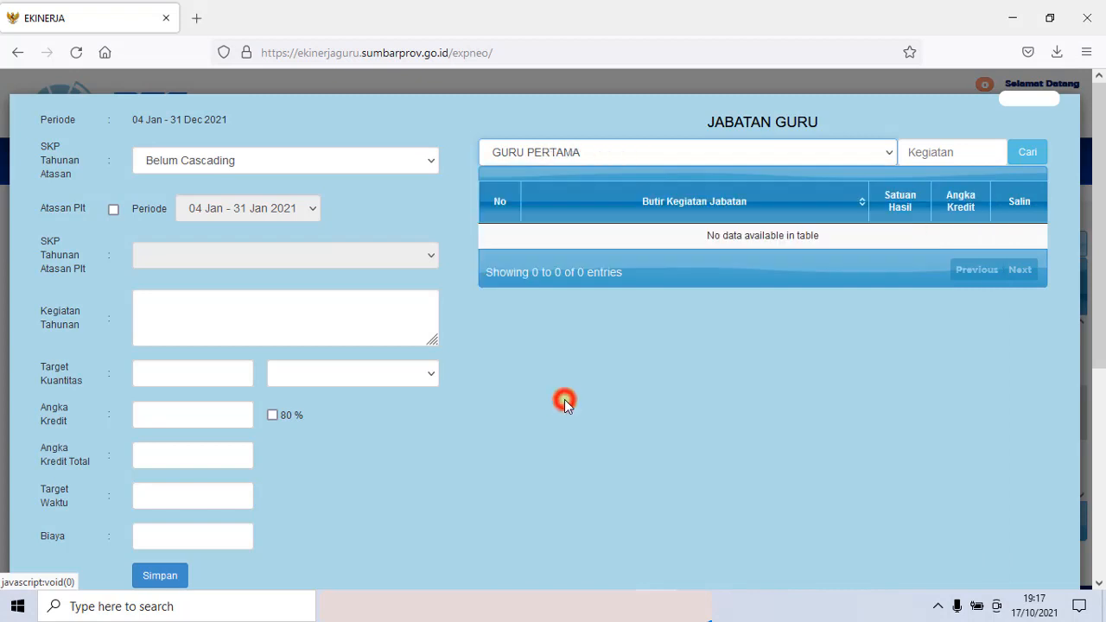
- Search the position's activity items for "evaluasi", and close the form without saving a target
{"action": "left_click", "coordinate": [974, 159]}
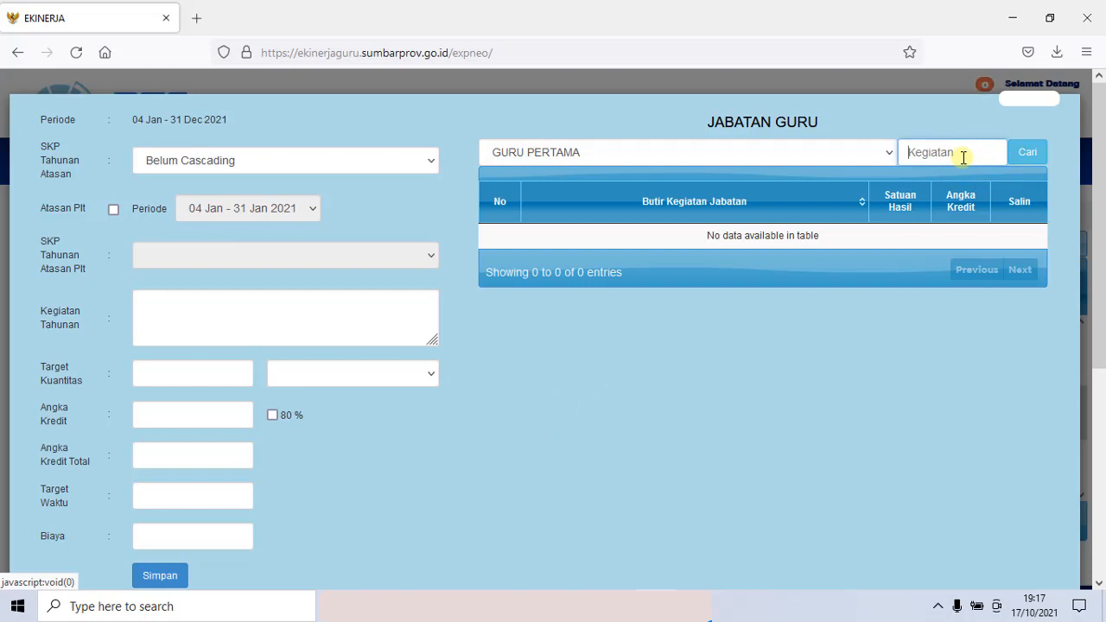
{"action": "type", "text": "evaluasi"}
{"action": "left_click", "coordinate": [1036, 159]}
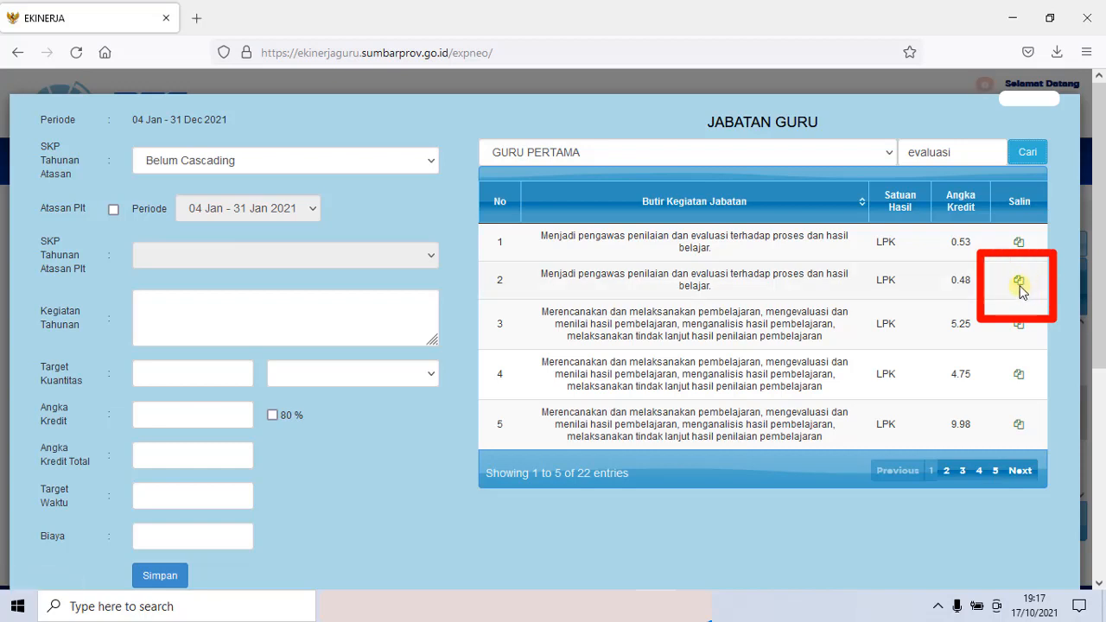
{"action": "left_click", "coordinate": [253, 311]}
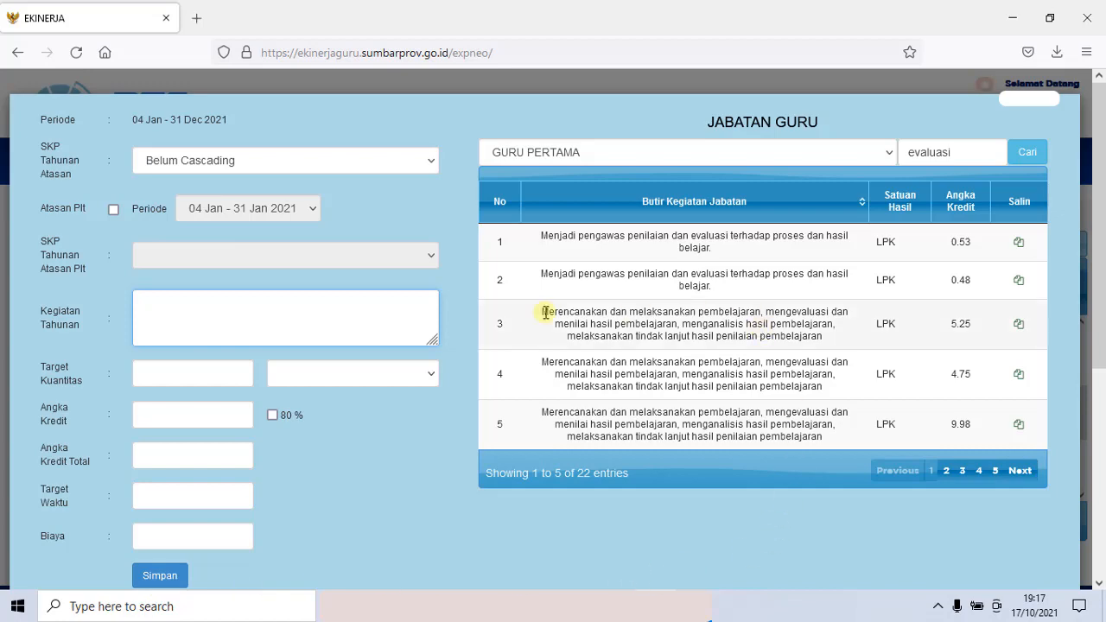
{"action": "left_click", "coordinate": [165, 82]}
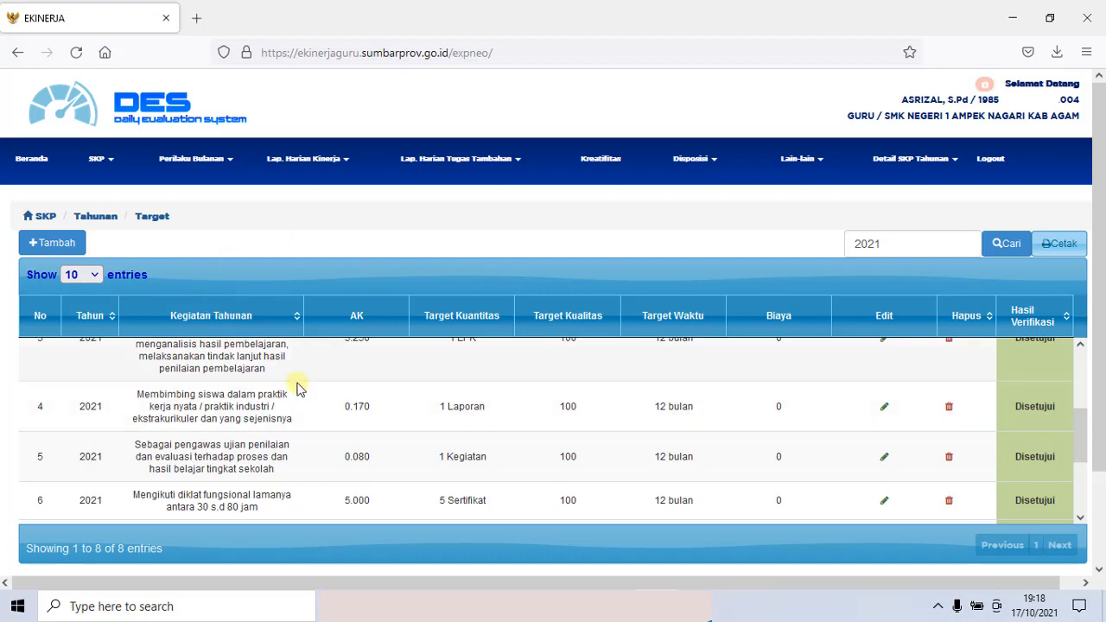
- Examine the verification status of the annual target for supervising national-level exams (tingkat nasional)
{"action": "left_click", "coordinate": [432, 273]}
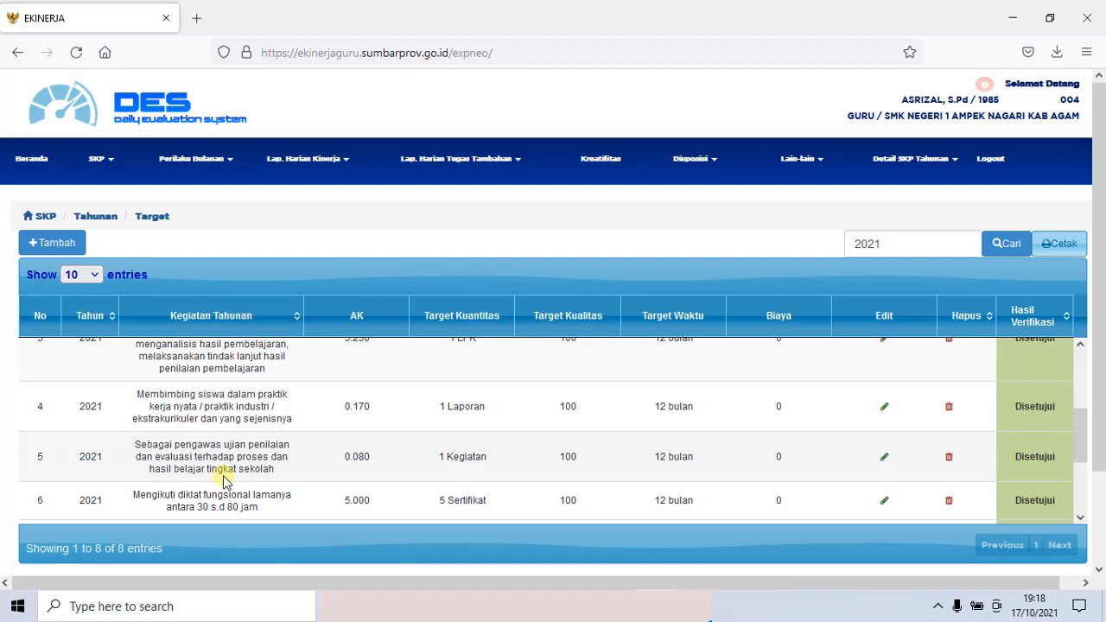
{"action": "scroll", "coordinate": [998, 467], "scroll_direction": "down", "scroll_amount": 3}
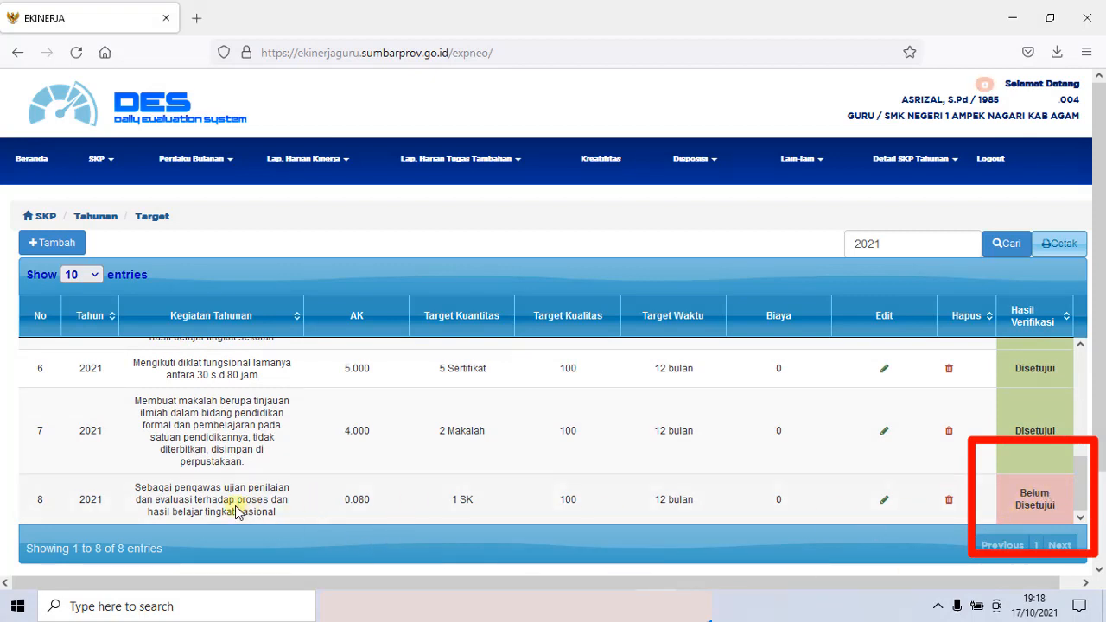
{"action": "double_click", "coordinate": [136, 488]}
{"action": "left_click_drag", "start_coordinate": [172, 491], "coordinate": [286, 513]}
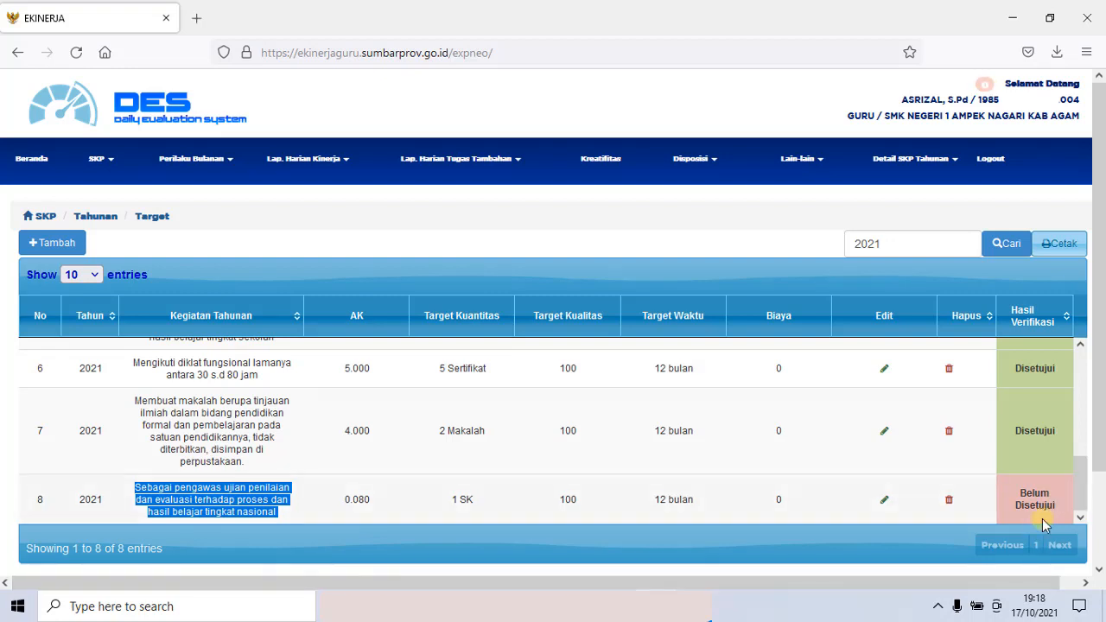
{"action": "left_click", "coordinate": [1019, 505]}
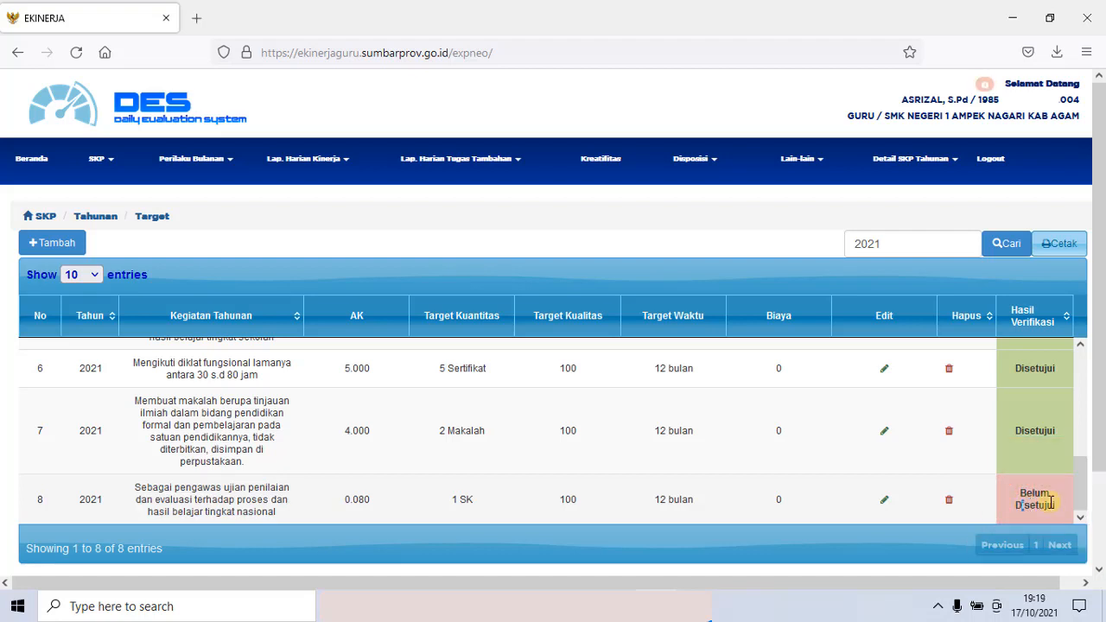
{"action": "left_click", "coordinate": [1011, 509]}
{"action": "left_click", "coordinate": [676, 276]}
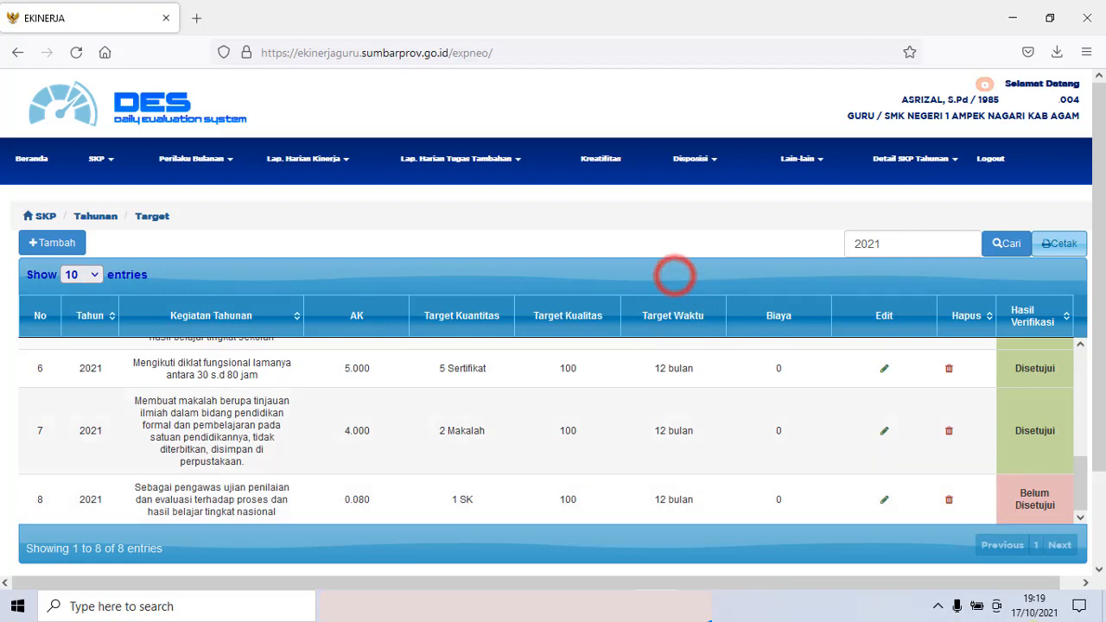
{"action": "left_click", "coordinate": [1024, 509]}
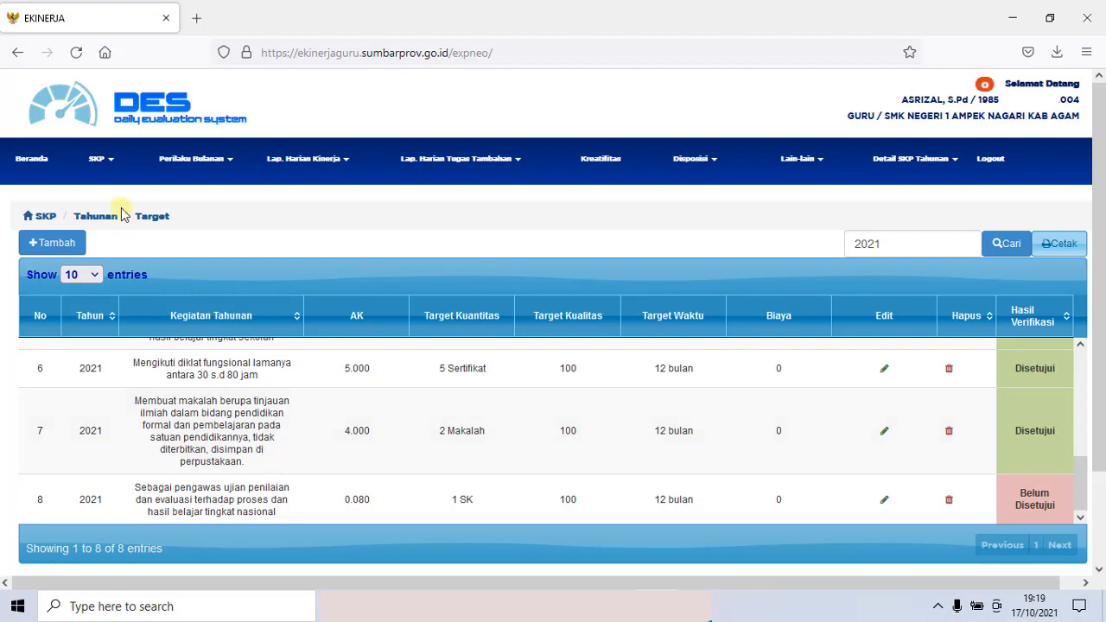
- Open the monthly SKP list for 2021 and show the targets for OKTOBER
{"action": "left_click", "coordinate": [100, 164]}
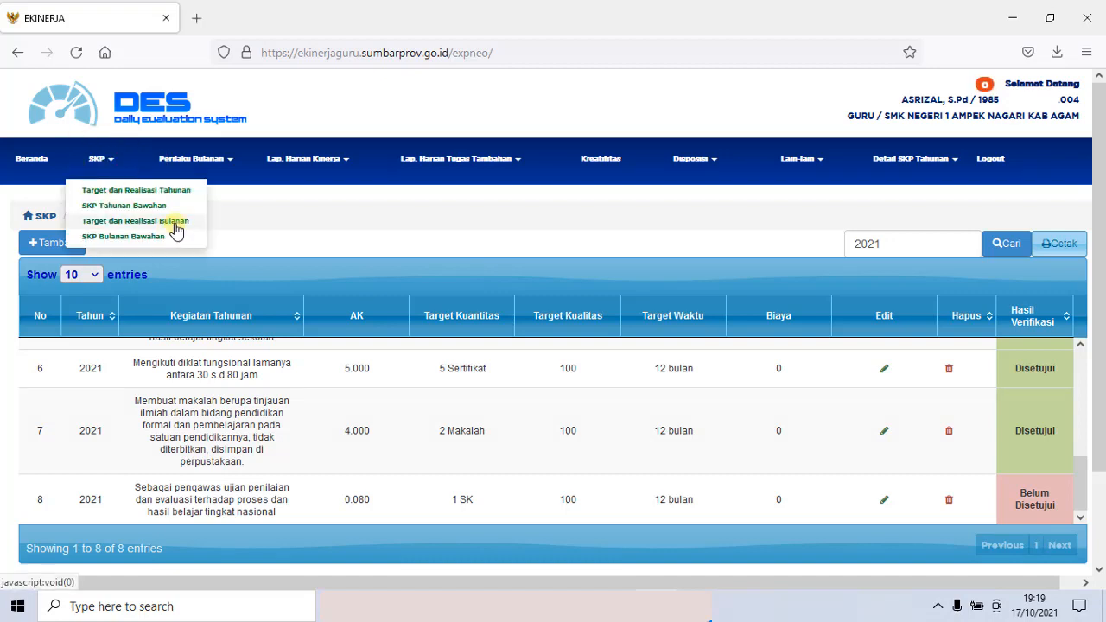
{"action": "left_click", "coordinate": [176, 227]}
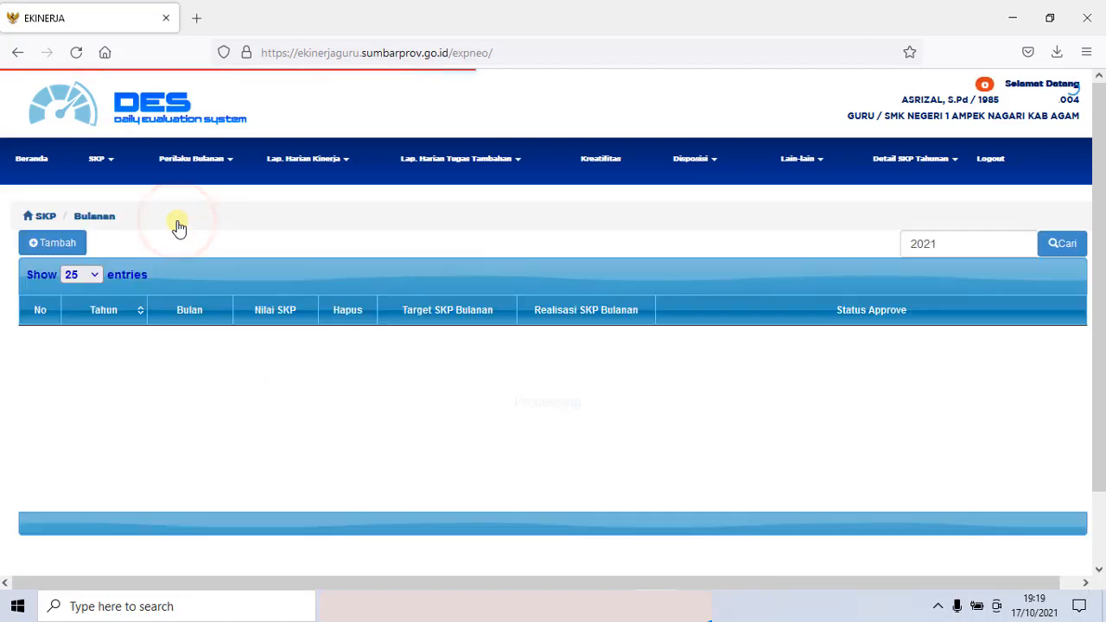
{"action": "scroll", "coordinate": [371, 428], "scroll_direction": "down", "scroll_amount": 2}
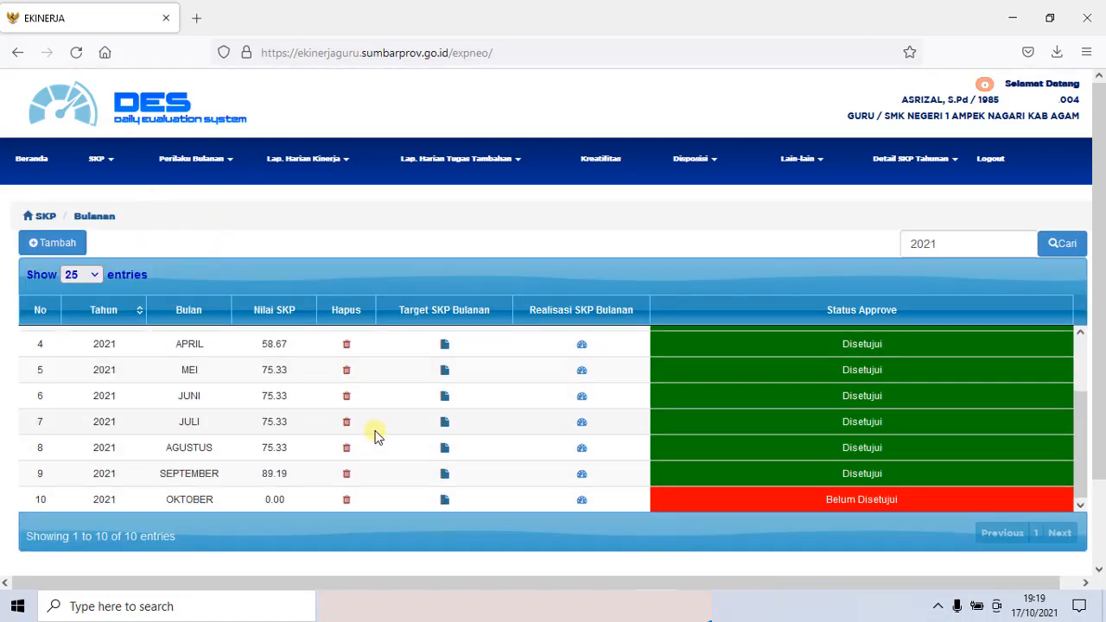
{"action": "scroll", "coordinate": [376, 435], "scroll_direction": "down", "scroll_amount": 2}
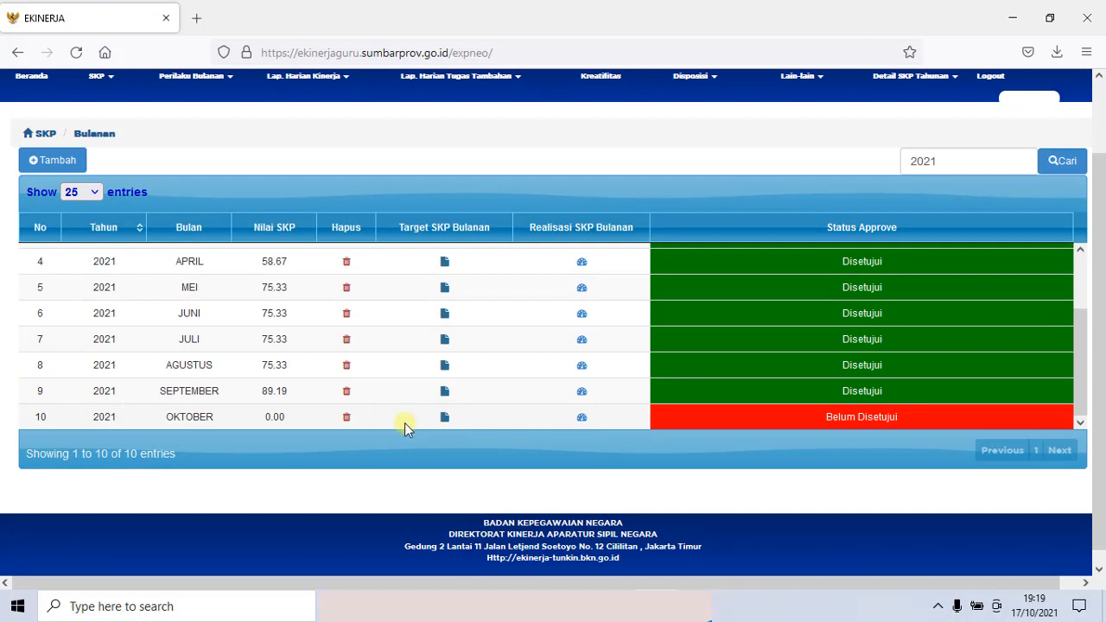
{"action": "scroll", "coordinate": [456, 420], "scroll_direction": "up", "scroll_amount": 2}
{"action": "scroll", "coordinate": [457, 420], "scroll_direction": "down", "scroll_amount": 2}
{"action": "scroll", "coordinate": [458, 418], "scroll_direction": "down", "scroll_amount": 1}
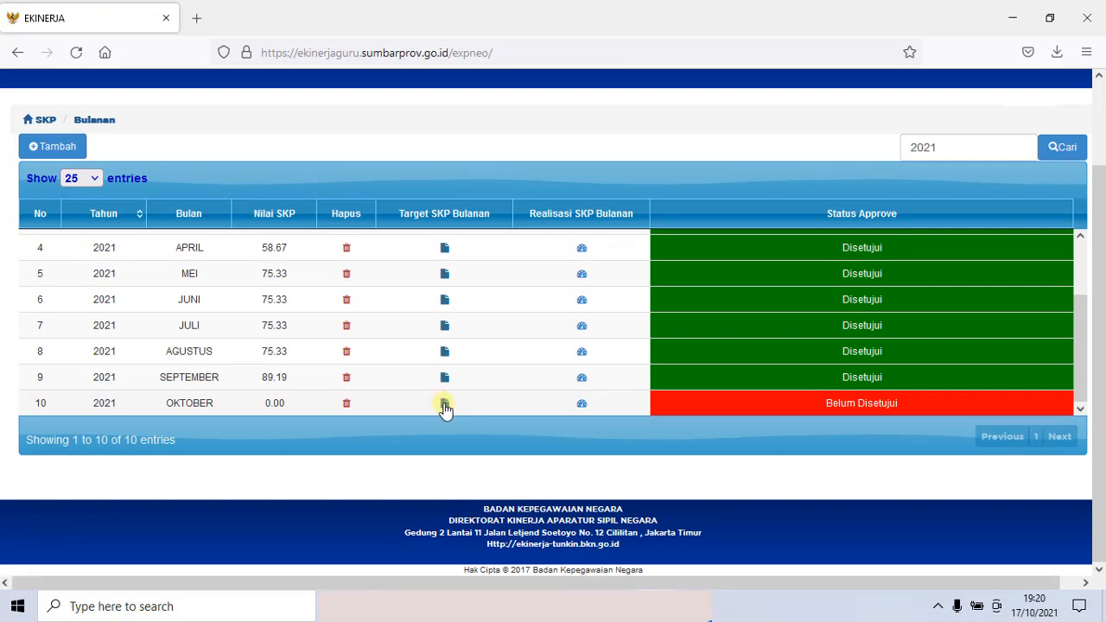
{"action": "left_click", "coordinate": [444, 403]}
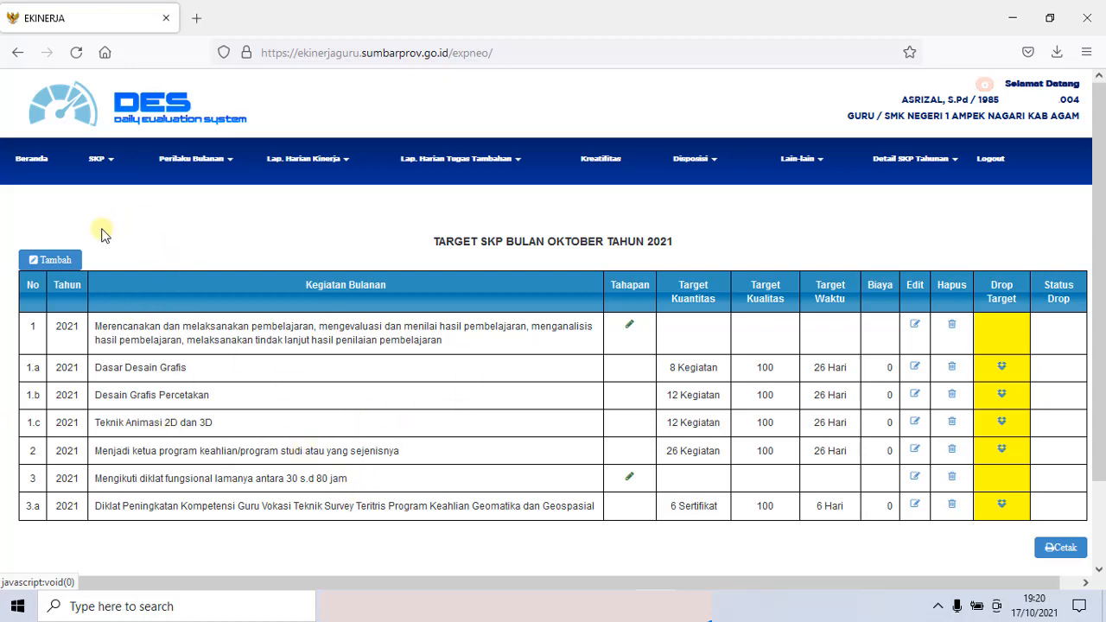
- Open the form for a new October target, list its SKP Tahunan choices, and close the form without saving
{"action": "left_click", "coordinate": [59, 261]}
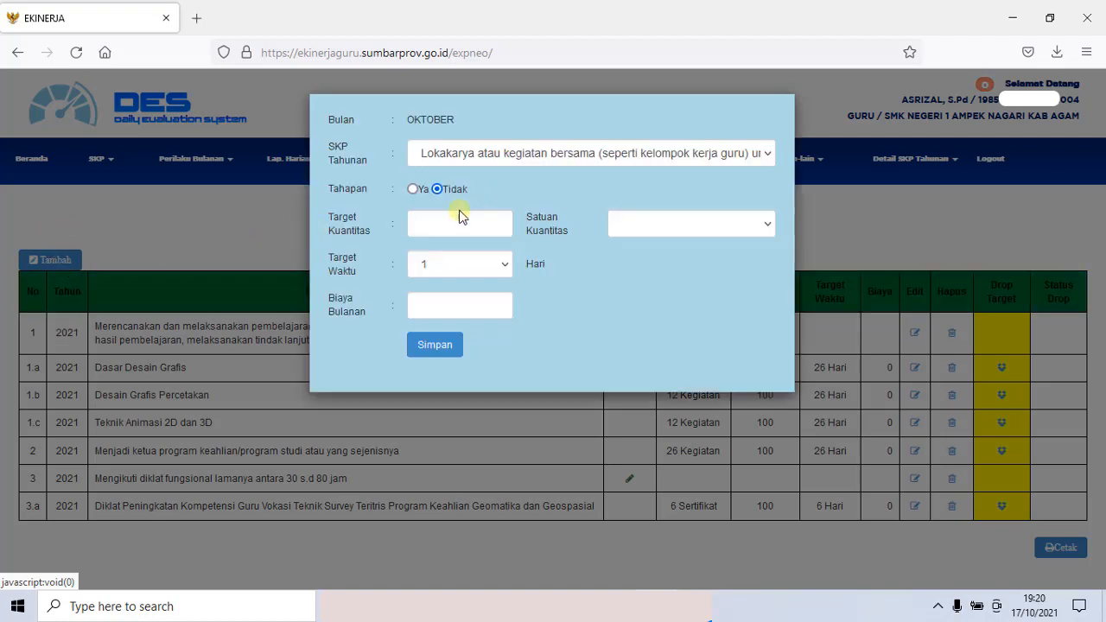
{"action": "left_click", "coordinate": [467, 154]}
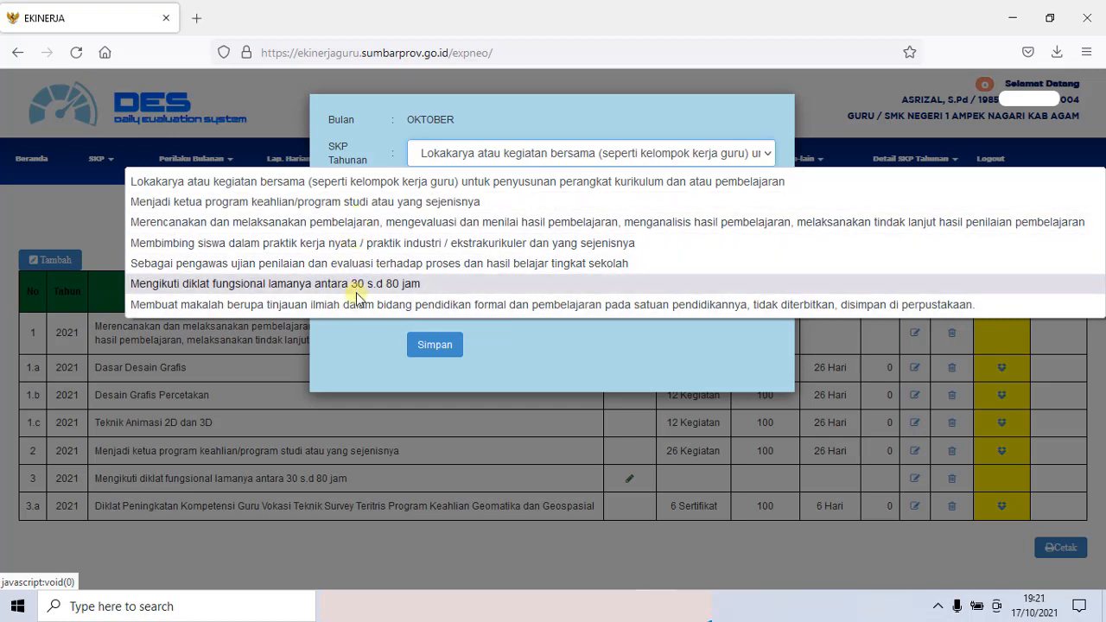
{"action": "left_click", "coordinate": [488, 359]}
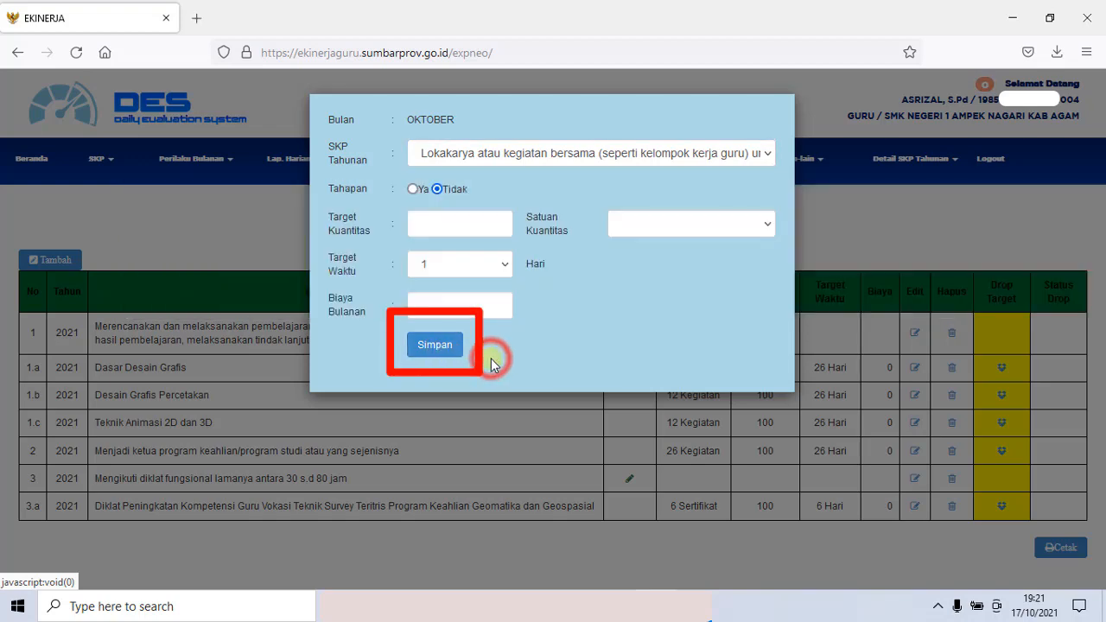
{"action": "left_click", "coordinate": [861, 227]}
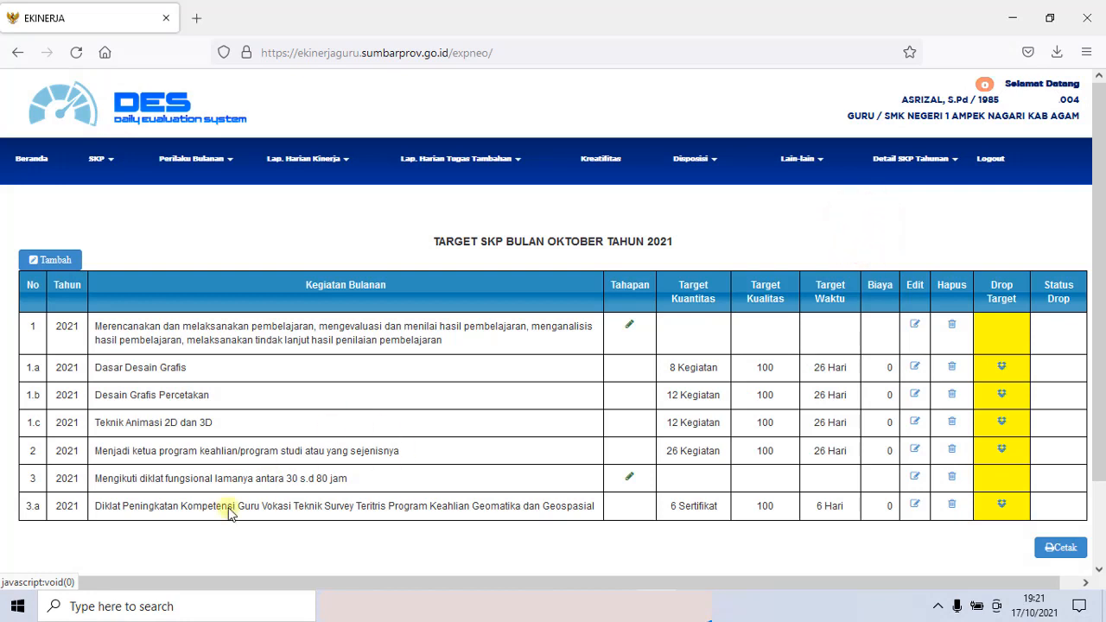
- Check the title and the activities of the October 2021 monthly target table
{"action": "left_click", "coordinate": [212, 539]}
{"action": "left_click_drag", "start_coordinate": [213, 538], "coordinate": [182, 509]}
{"action": "left_click_drag", "start_coordinate": [431, 245], "coordinate": [690, 251]}
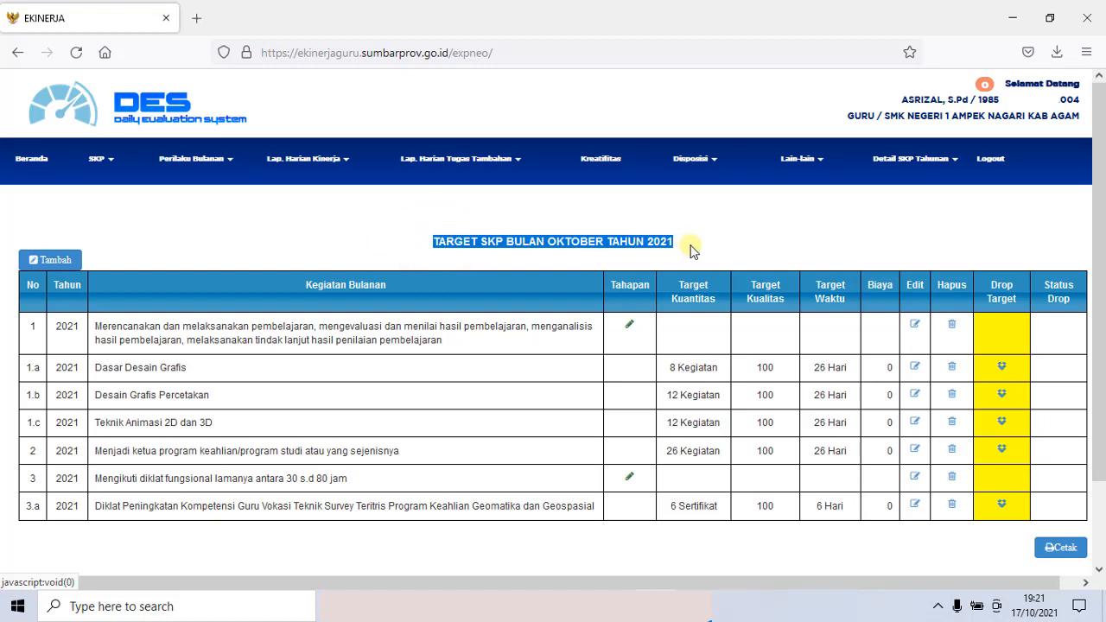
{"action": "left_click", "coordinate": [701, 247]}
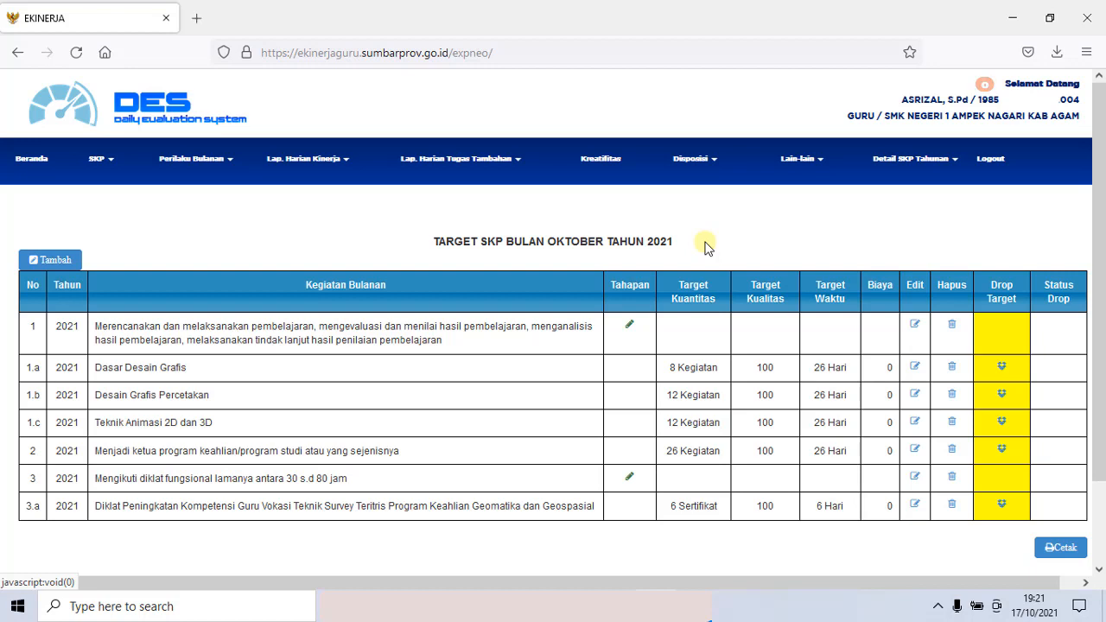
{"action": "left_click", "coordinate": [396, 380]}
- Reopen the new October target form to compare its annual activities with the monthly table, and close it without saving
{"action": "left_click", "coordinate": [63, 263]}
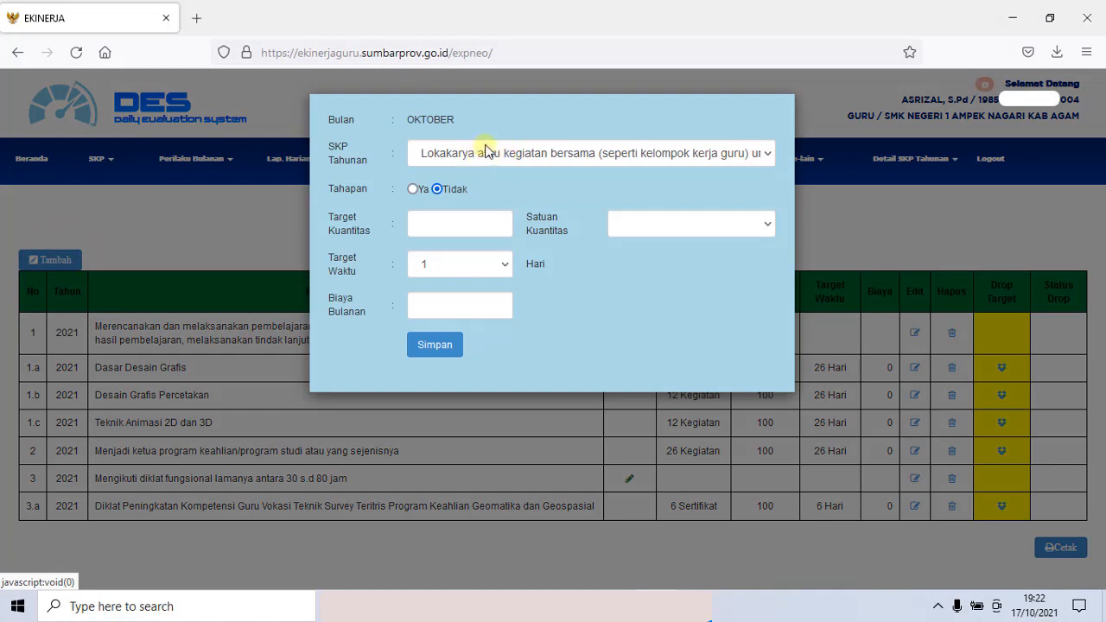
{"action": "left_click", "coordinate": [485, 153]}
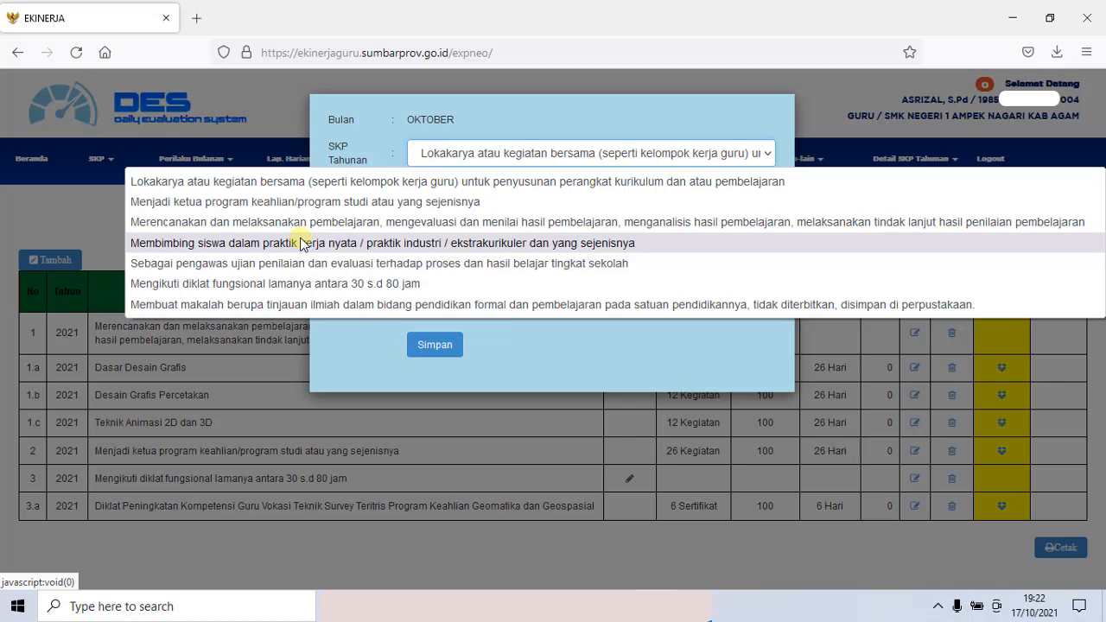
{"action": "left_click", "coordinate": [822, 106]}
{"action": "left_click", "coordinate": [822, 107]}
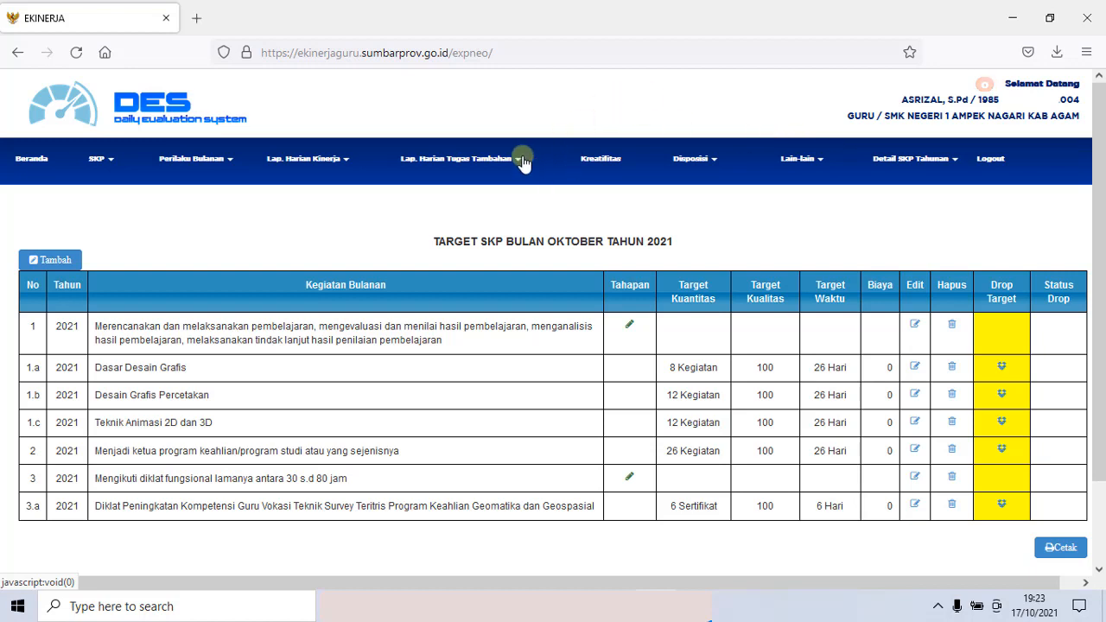
- Open the daily SKP performance report (Lap. Harian Kinerja SKP) and show the entries for OKTOBER 2021
{"action": "left_click", "coordinate": [321, 163]}
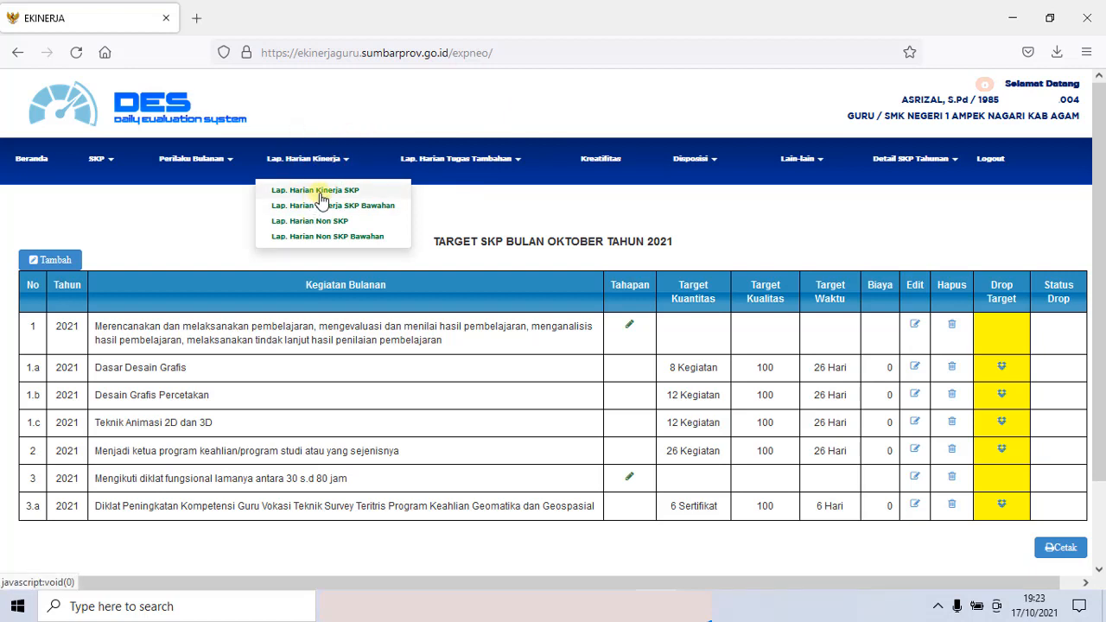
{"action": "left_click", "coordinate": [322, 192]}
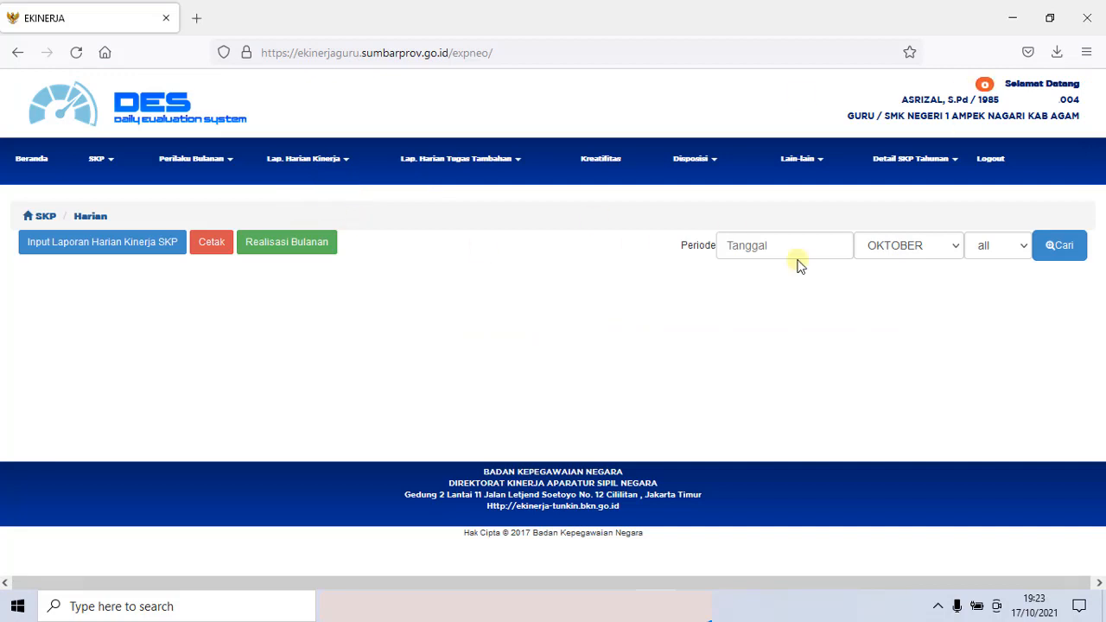
{"action": "left_click", "coordinate": [1026, 248]}
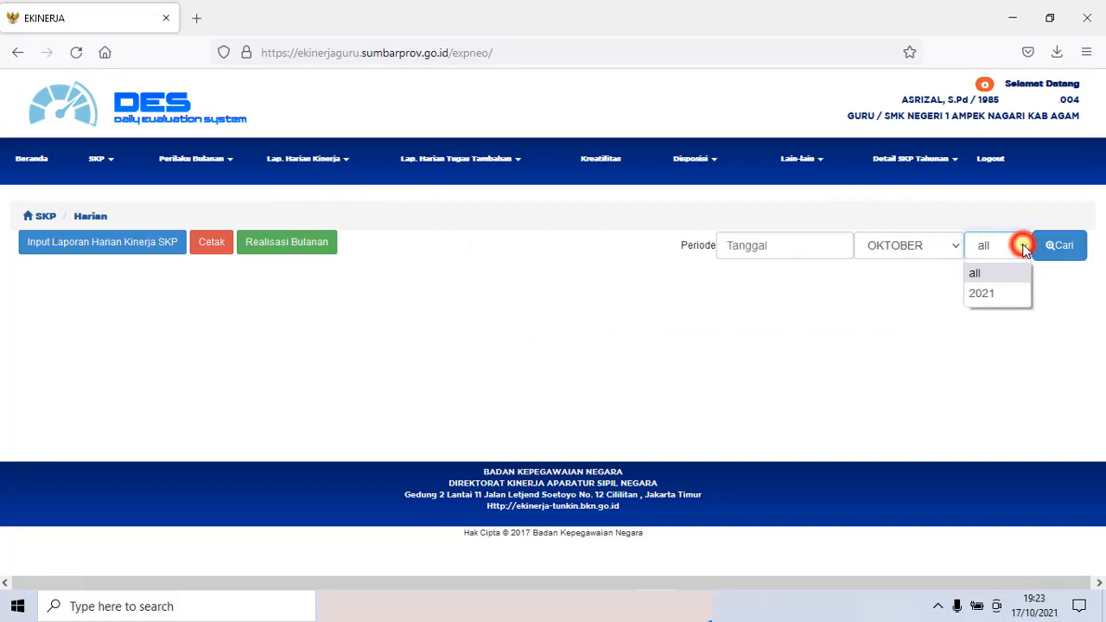
{"action": "left_click", "coordinate": [981, 293]}
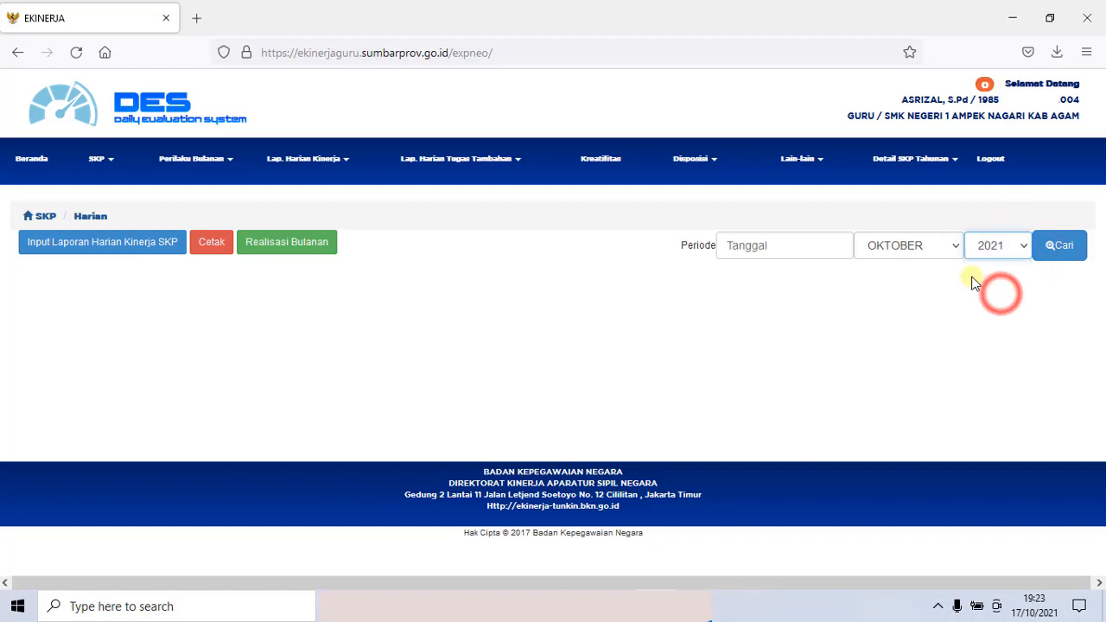
{"action": "left_click", "coordinate": [955, 249]}
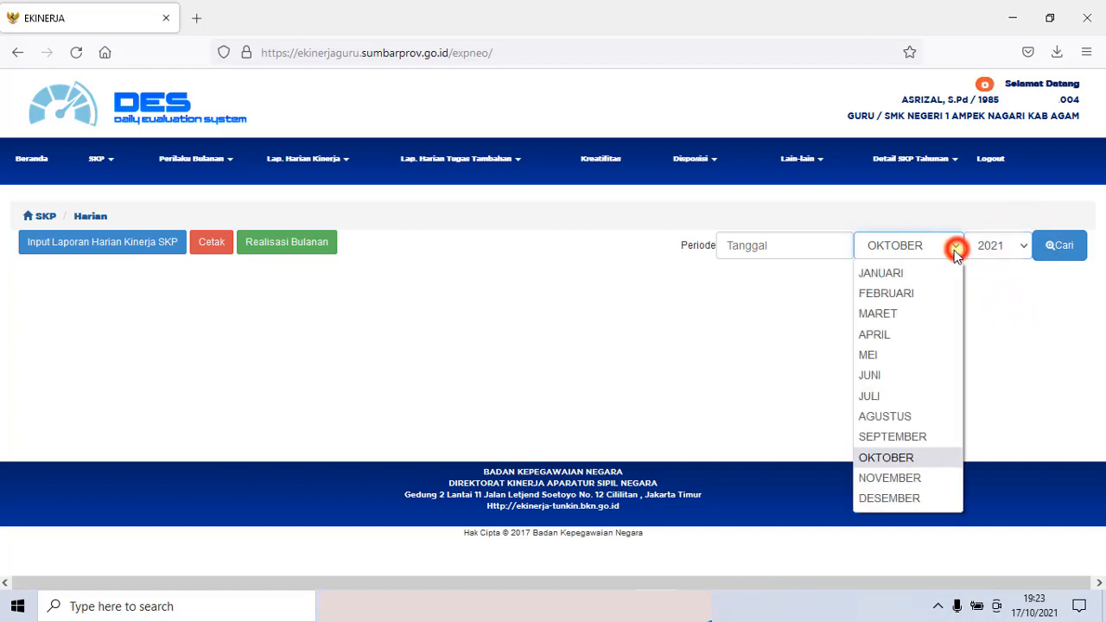
{"action": "left_click", "coordinate": [886, 456]}
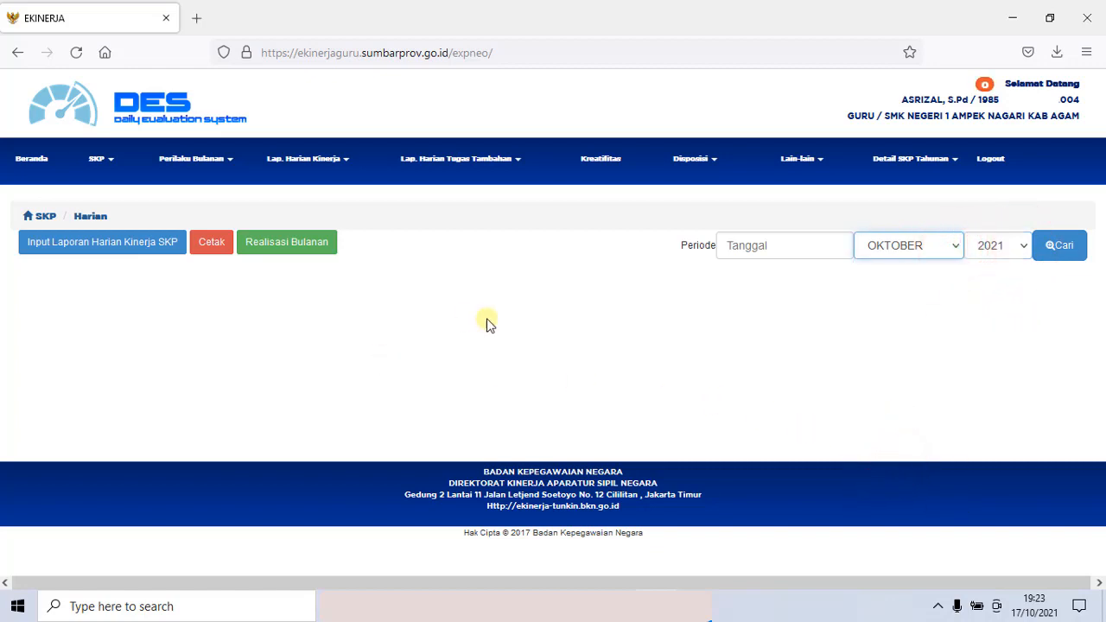
{"action": "left_click", "coordinate": [1063, 249]}
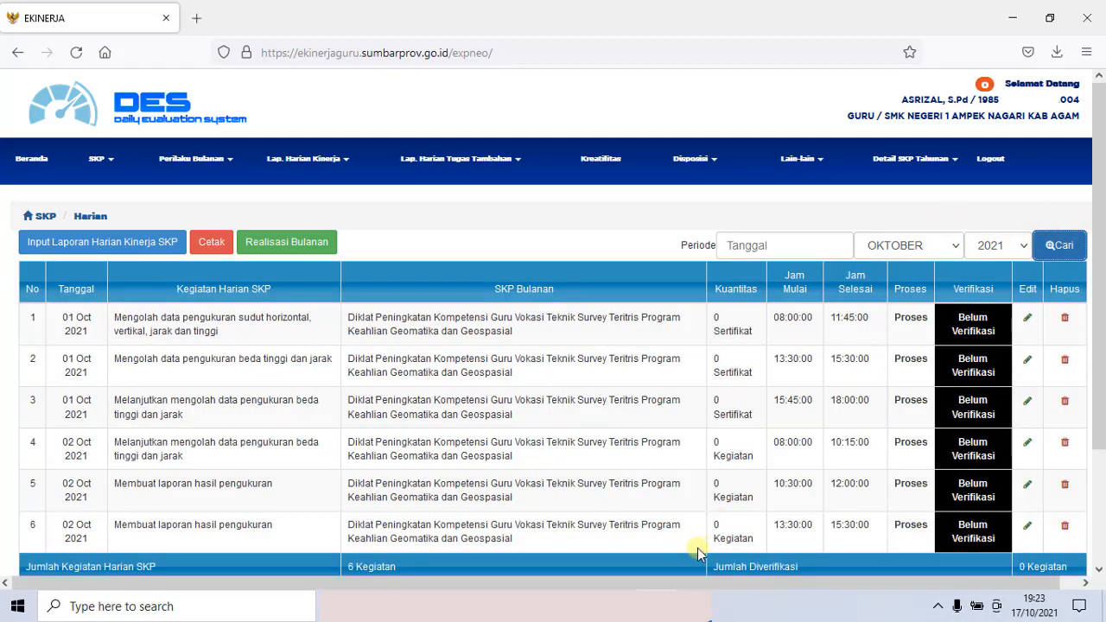
{"action": "scroll", "coordinate": [443, 429], "scroll_direction": "down", "scroll_amount": 2}
{"action": "scroll", "coordinate": [444, 429], "scroll_direction": "up", "scroll_amount": 2}
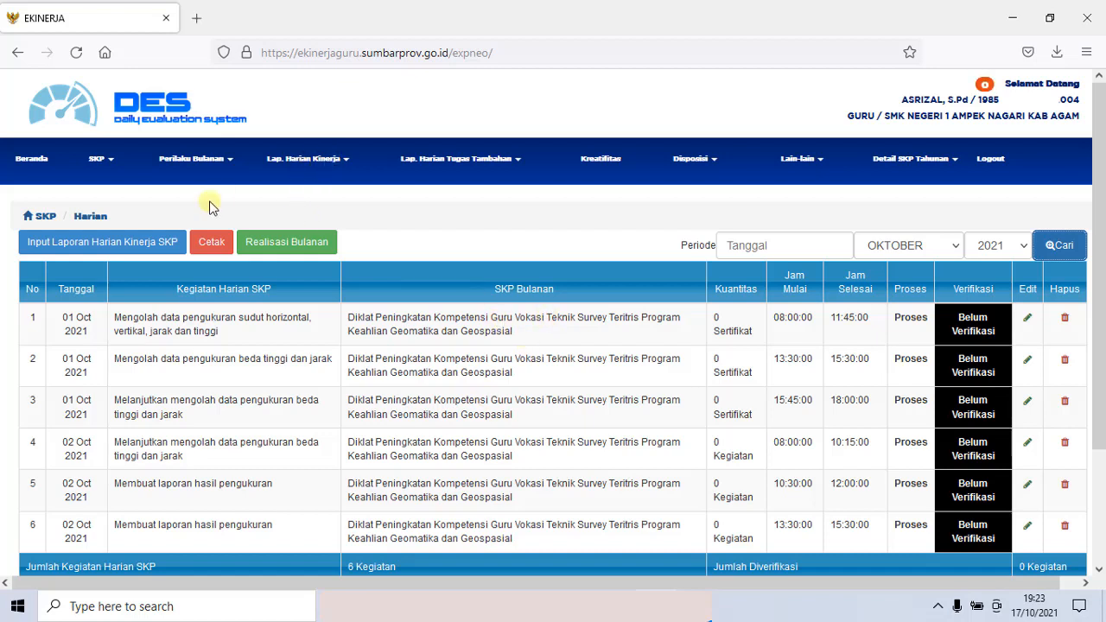
- Start a daily report entry, mark it as Proses, and enter the activity "Mengolah data pengukuran sudut horizontal, vertikal, jarak dan tinggi"
{"action": "left_click", "coordinate": [101, 248]}
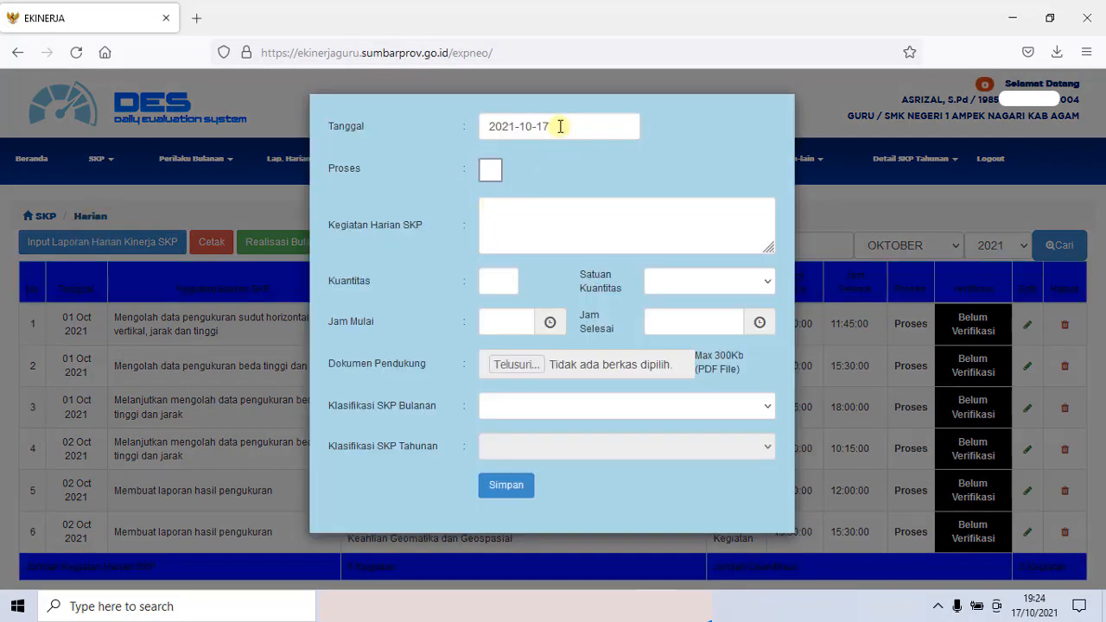
{"action": "left_click", "coordinate": [490, 170]}
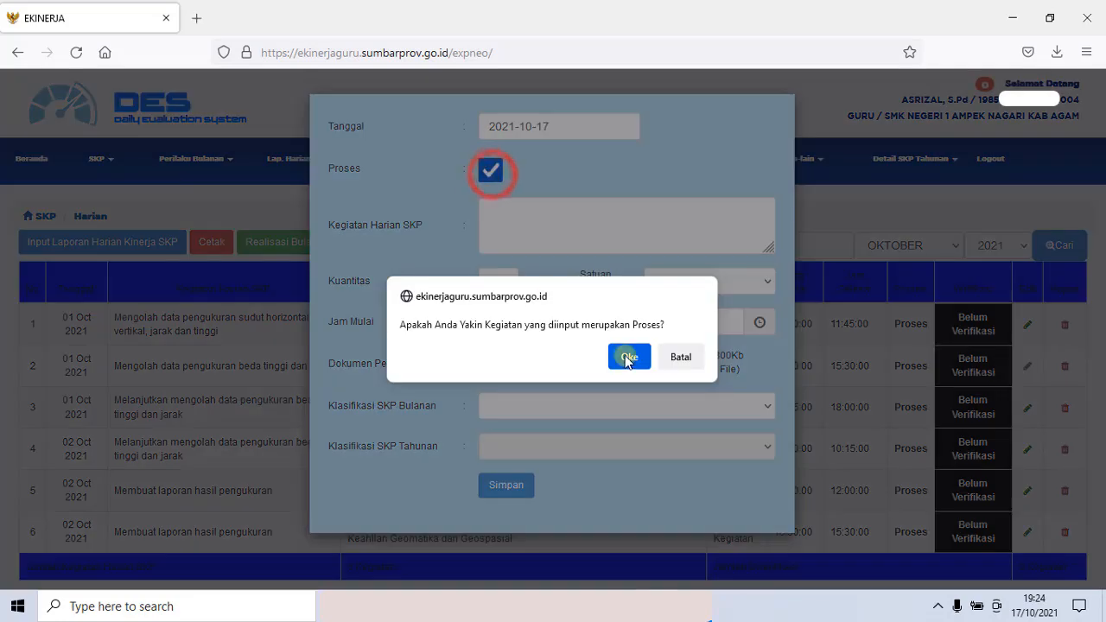
{"action": "left_click", "coordinate": [628, 358]}
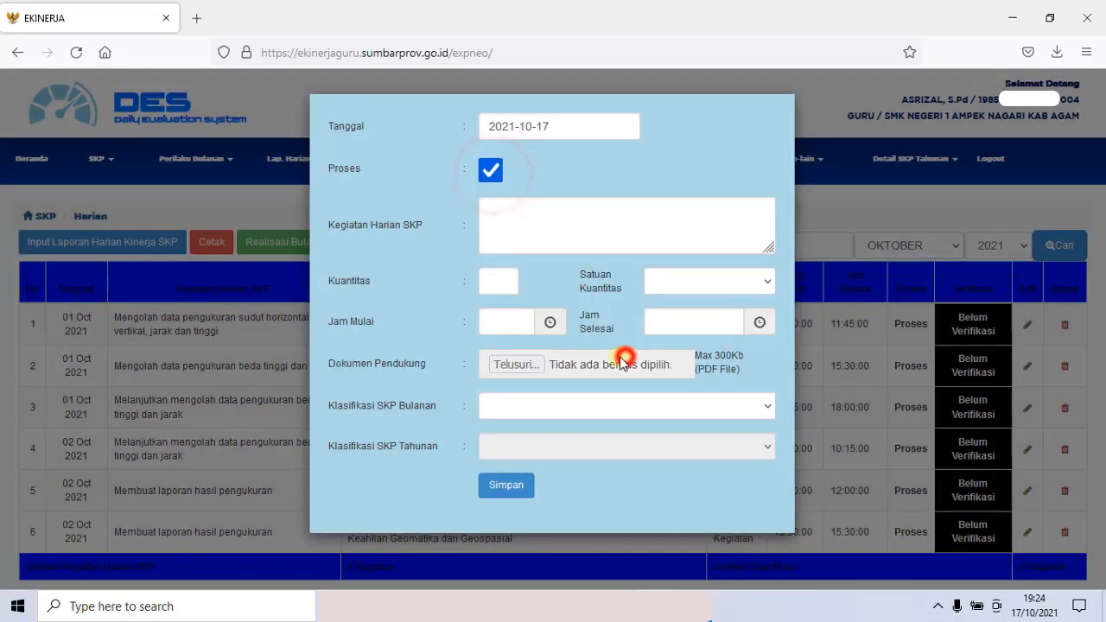
{"action": "left_click", "coordinate": [560, 229]}
{"action": "type", "text": "Mengolah data pengukuran sudut horizontal, vertikal, jarak dan tinggi"}
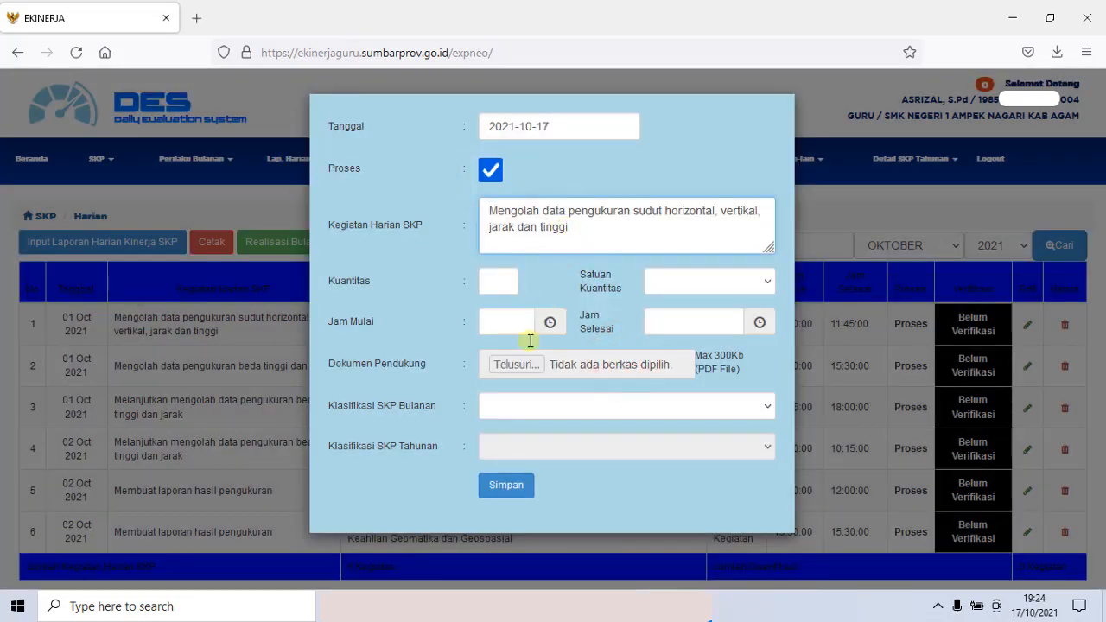
- Set the daily entry's quantity to 1 and its unit to Kegiatan
{"action": "left_click", "coordinate": [493, 284]}
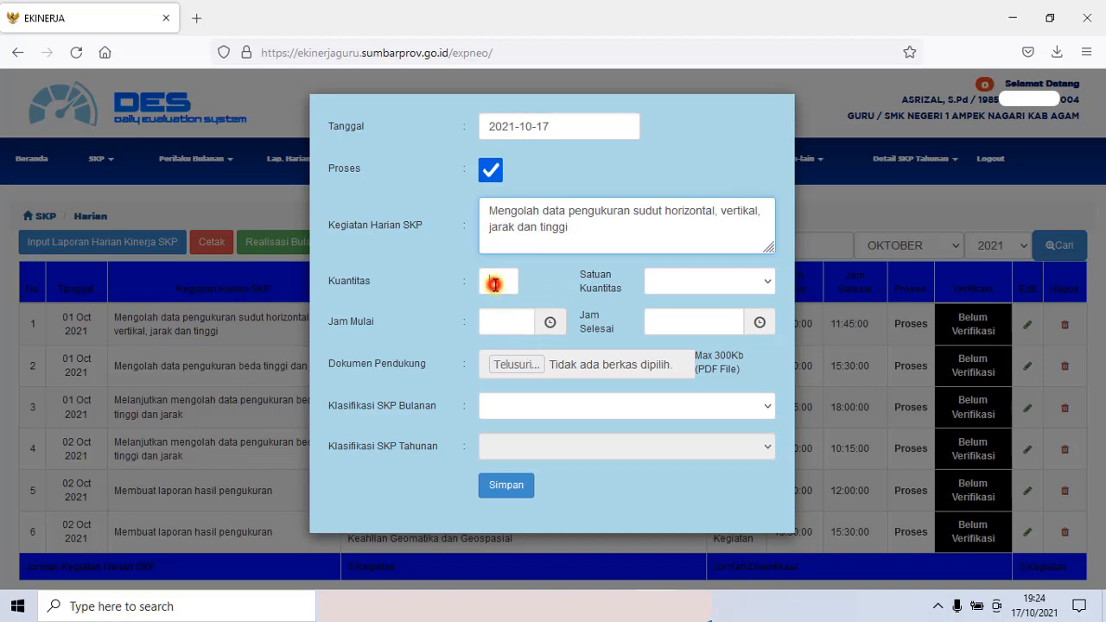
{"action": "type", "text": "1"}
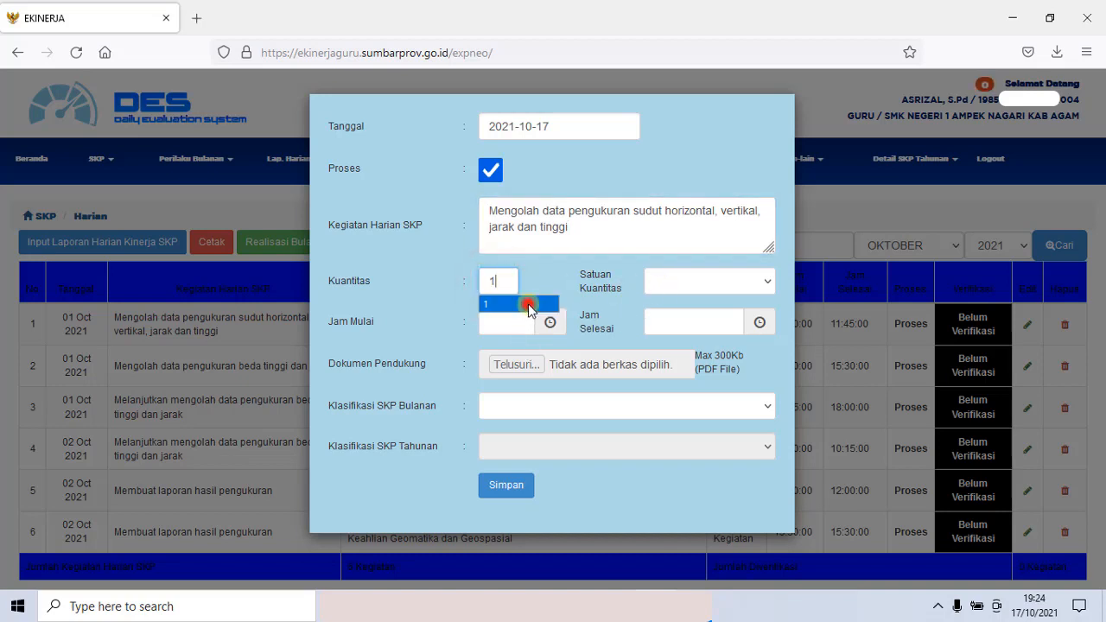
{"action": "left_click", "coordinate": [518, 304]}
{"action": "left_click", "coordinate": [735, 281]}
{"action": "key", "text": "k"}
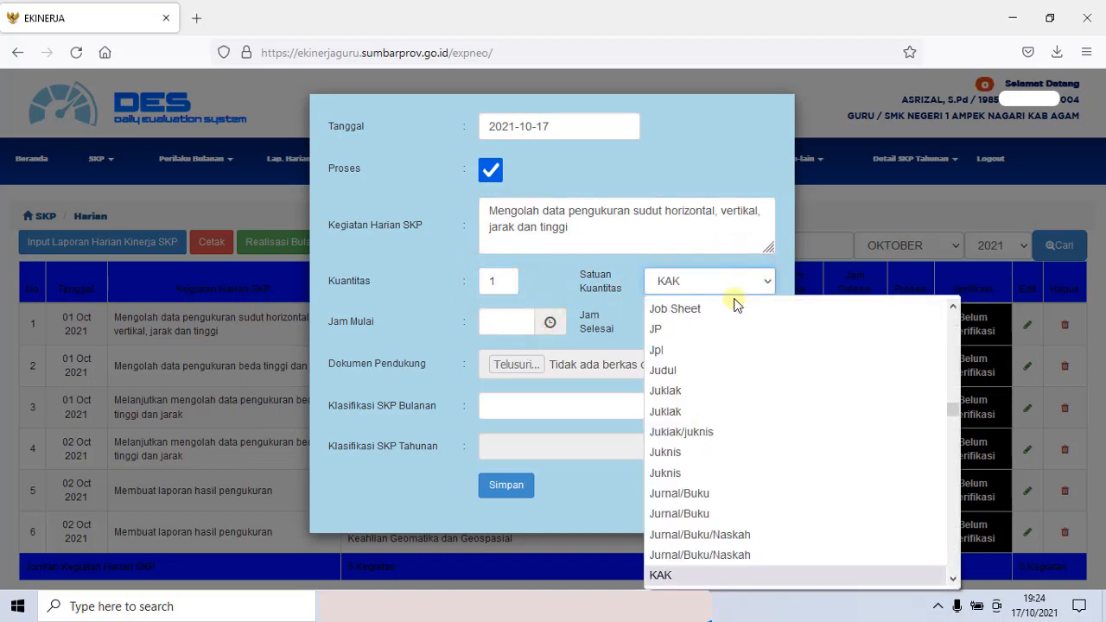
{"action": "scroll", "coordinate": [739, 451], "scroll_direction": "down", "scroll_amount": 5}
{"action": "left_click", "coordinate": [705, 508]}
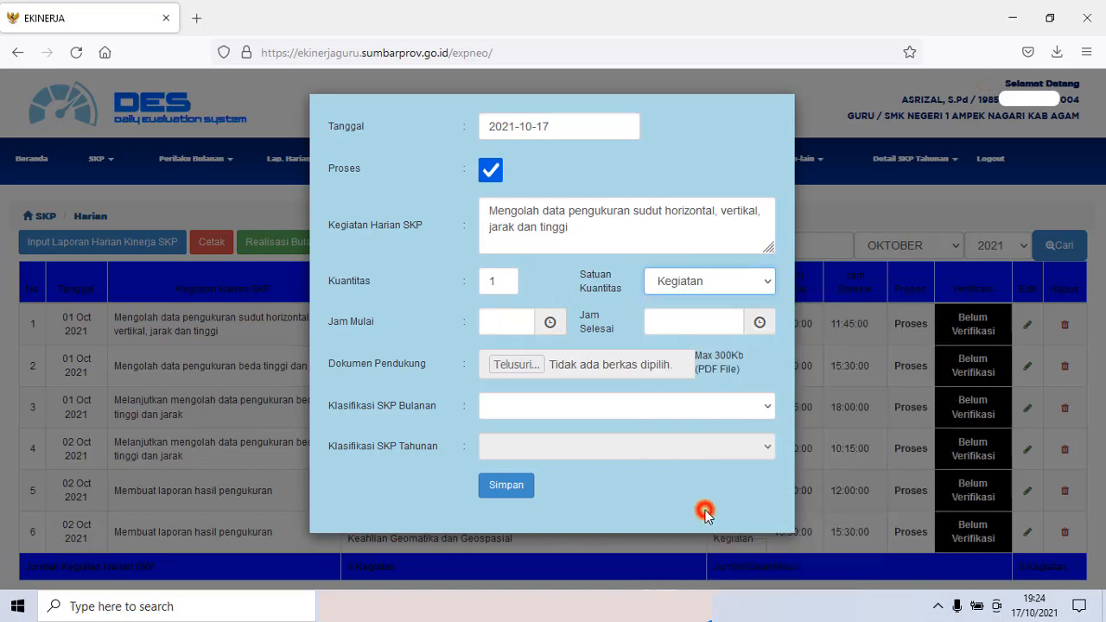
- Check which choices Klasifikasi SKP Bulanan offers for the daily entry
{"action": "left_click", "coordinate": [708, 407]}
{"action": "left_click", "coordinate": [719, 404]}
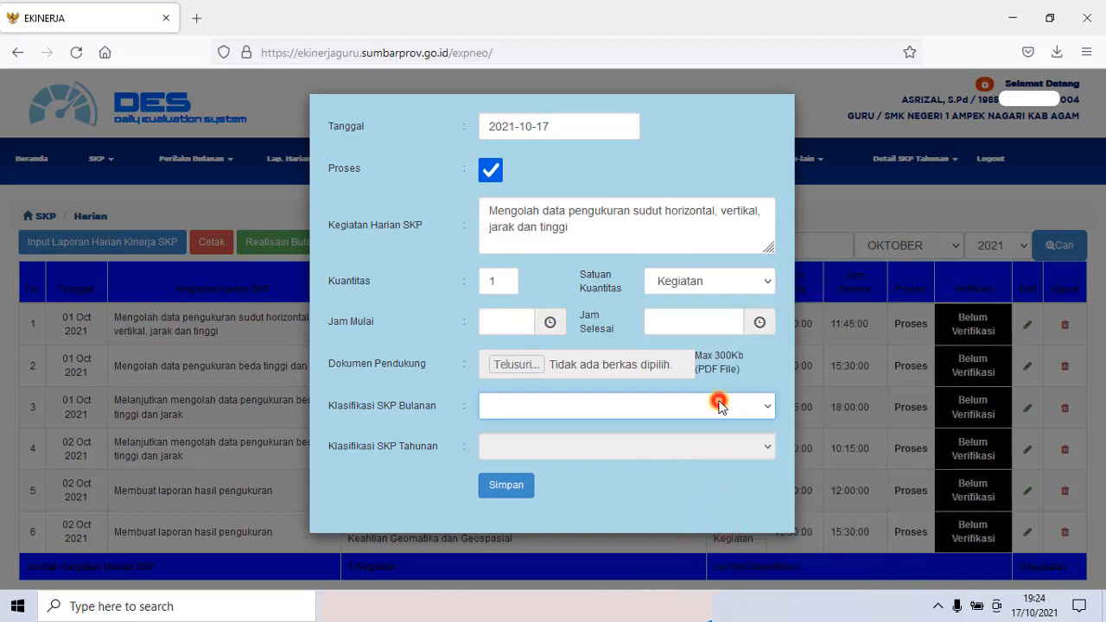
{"action": "left_click", "coordinate": [721, 406]}
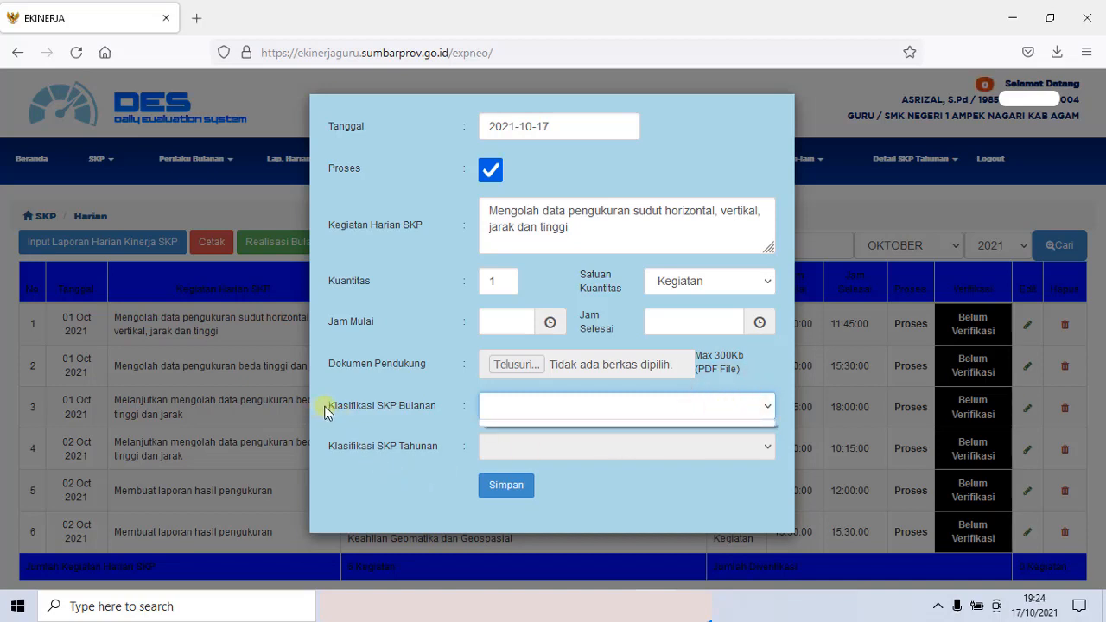
{"action": "left_click_drag", "start_coordinate": [331, 409], "coordinate": [442, 410]}
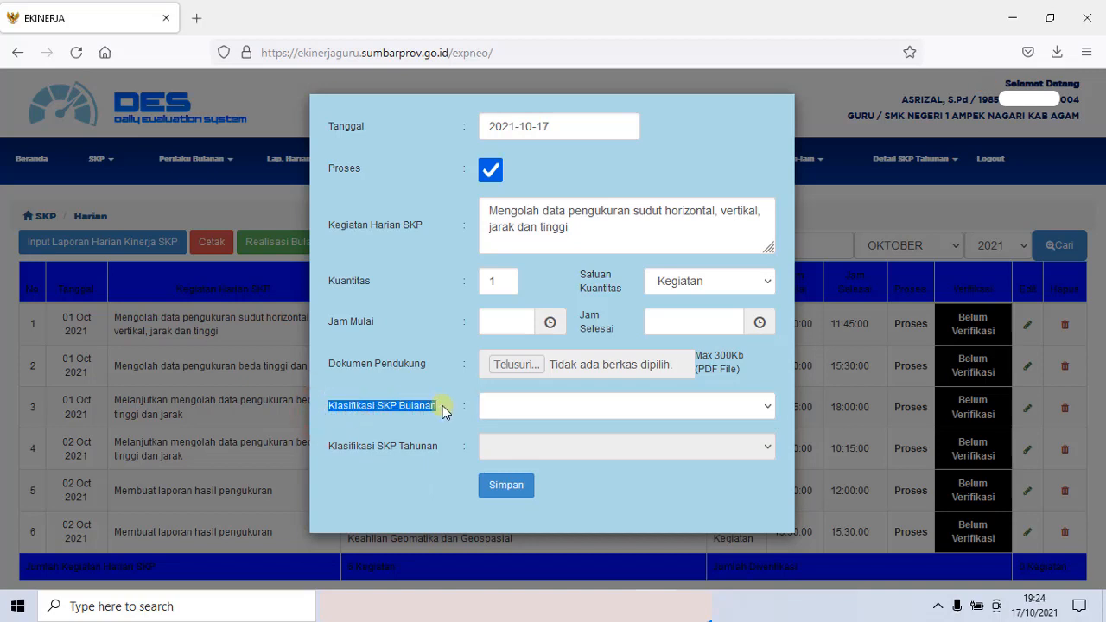
{"action": "left_click", "coordinate": [748, 409]}
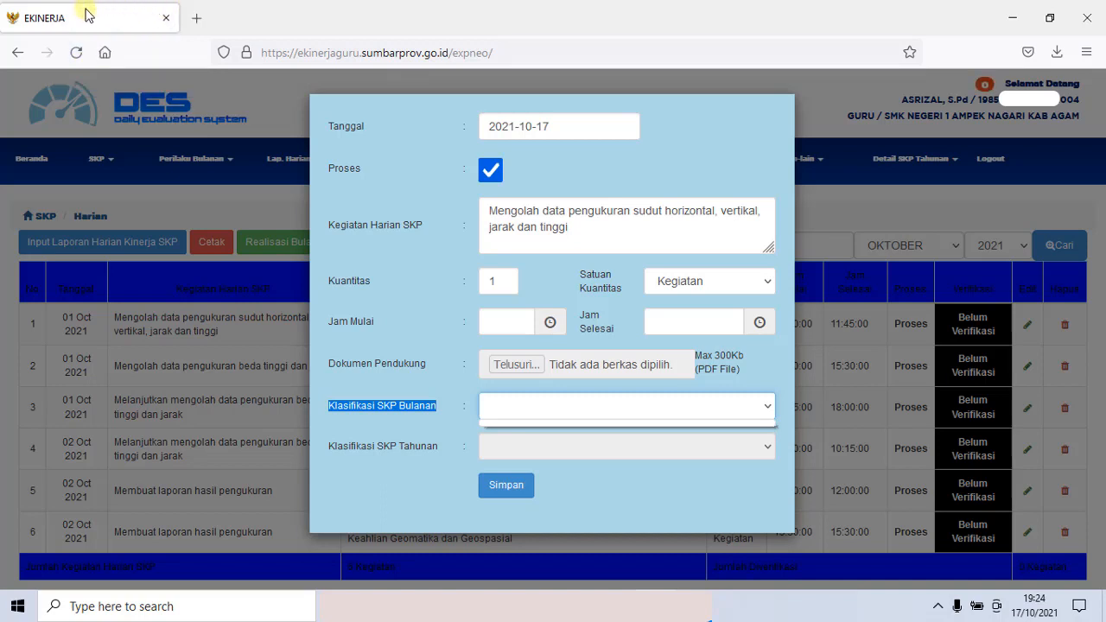
- Reload the page and reopen the daily SKP performance report
{"action": "left_click", "coordinate": [77, 53]}
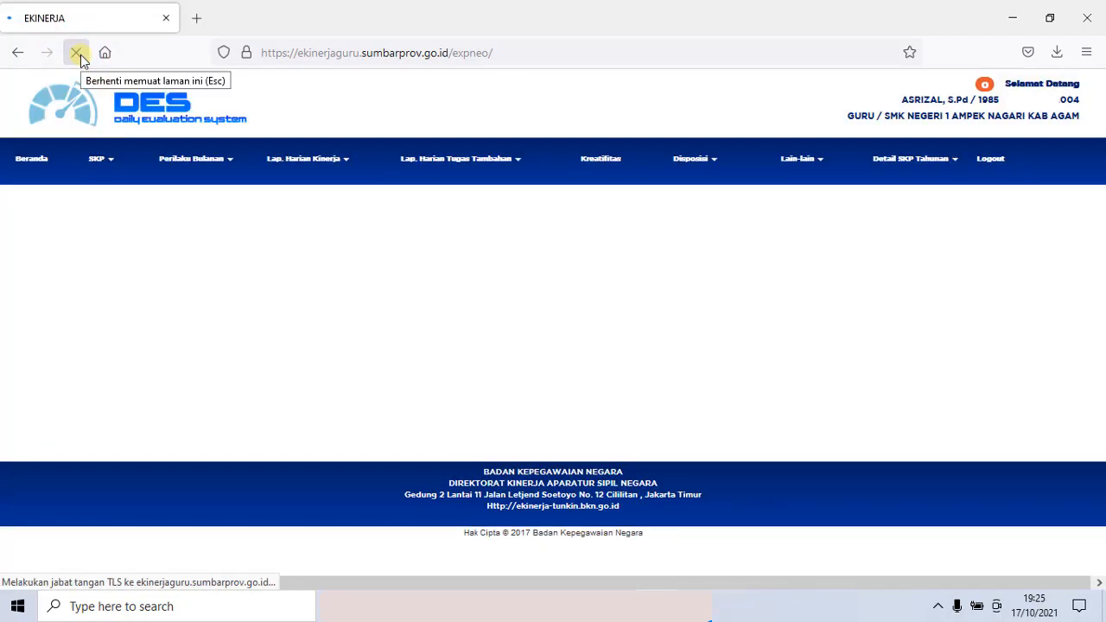
{"action": "left_click", "coordinate": [317, 164]}
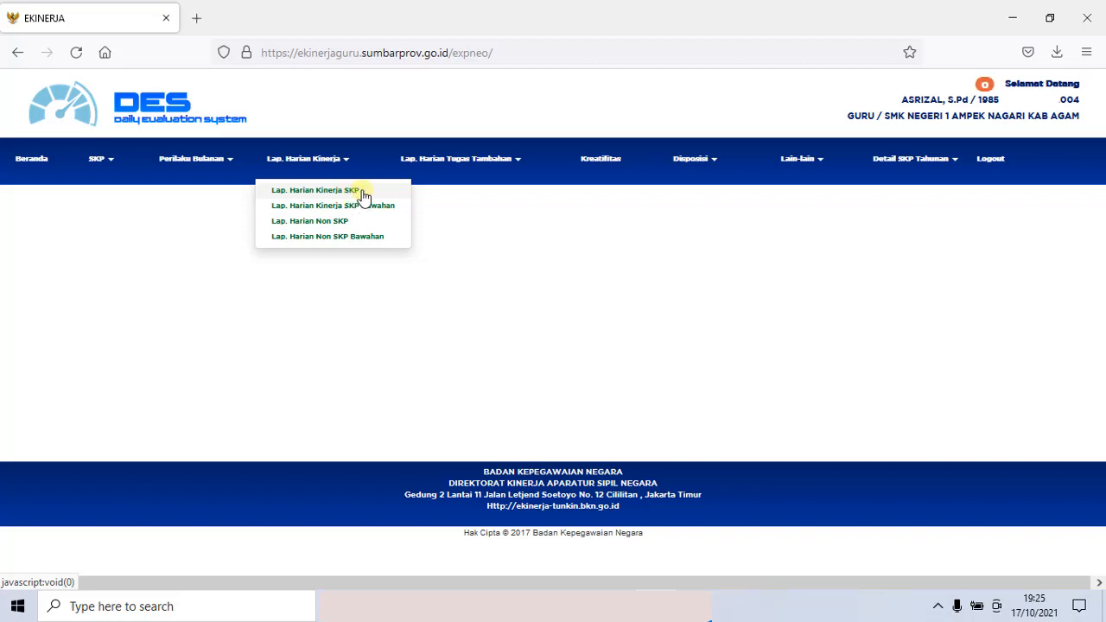
{"action": "left_click", "coordinate": [360, 192]}
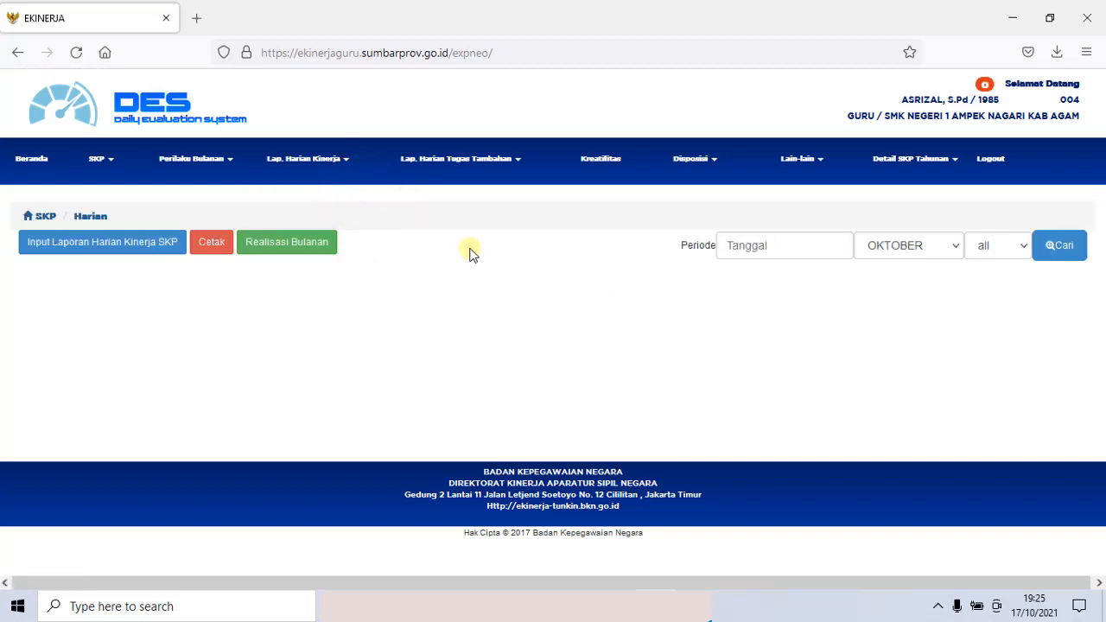
- Search the daily SKP performance reports for the period OKTOBER 2021
{"action": "left_click", "coordinate": [1022, 252]}
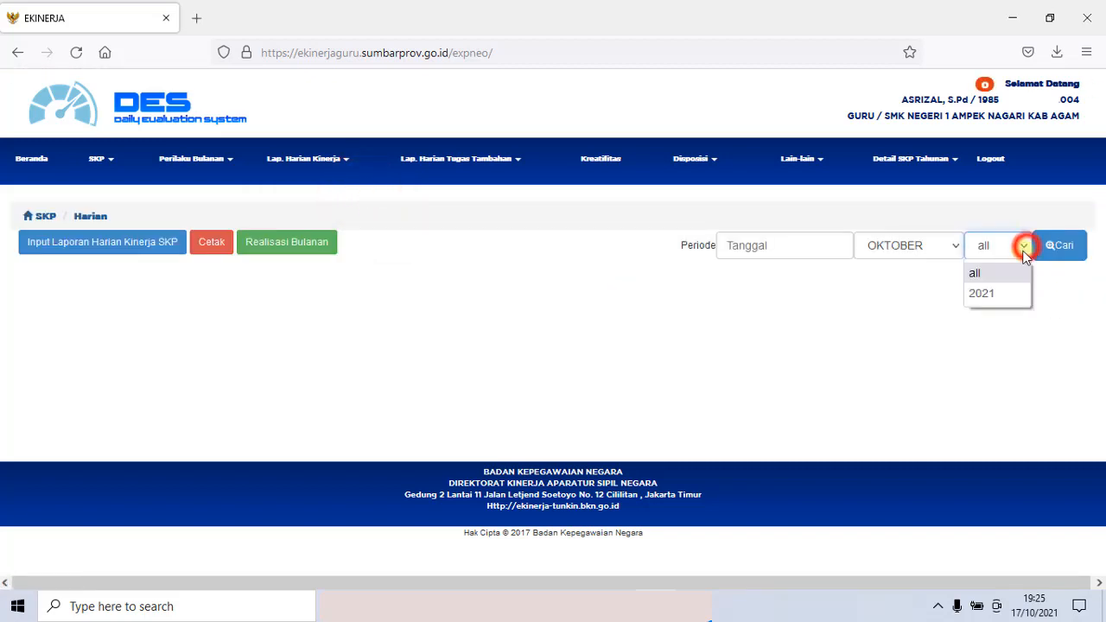
{"action": "left_click", "coordinate": [995, 294]}
{"action": "left_click", "coordinate": [945, 249]}
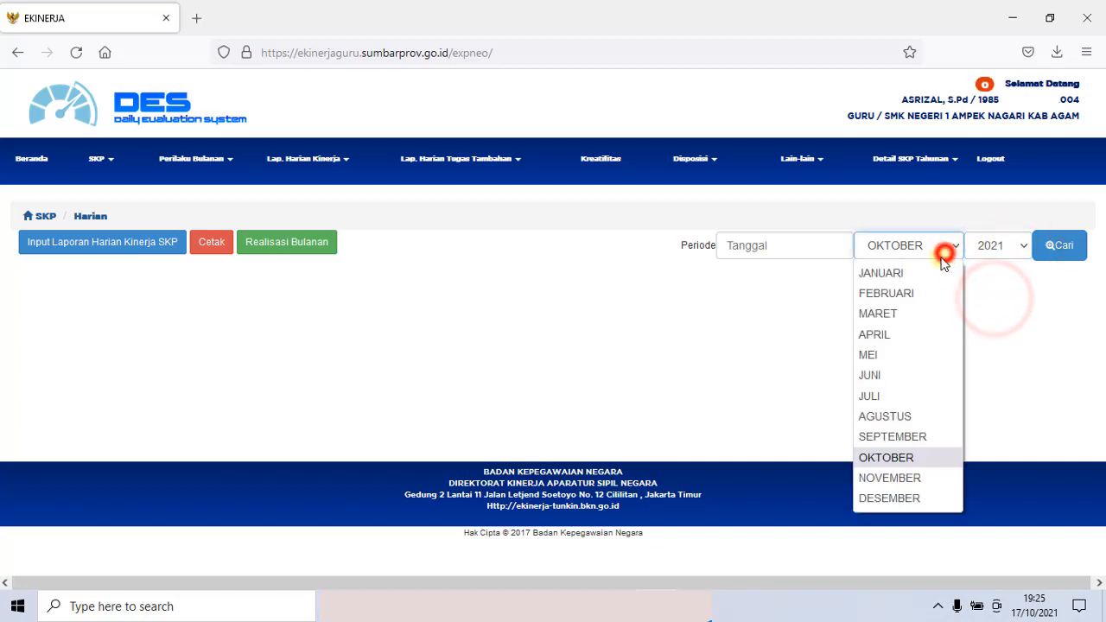
{"action": "left_click", "coordinate": [894, 458]}
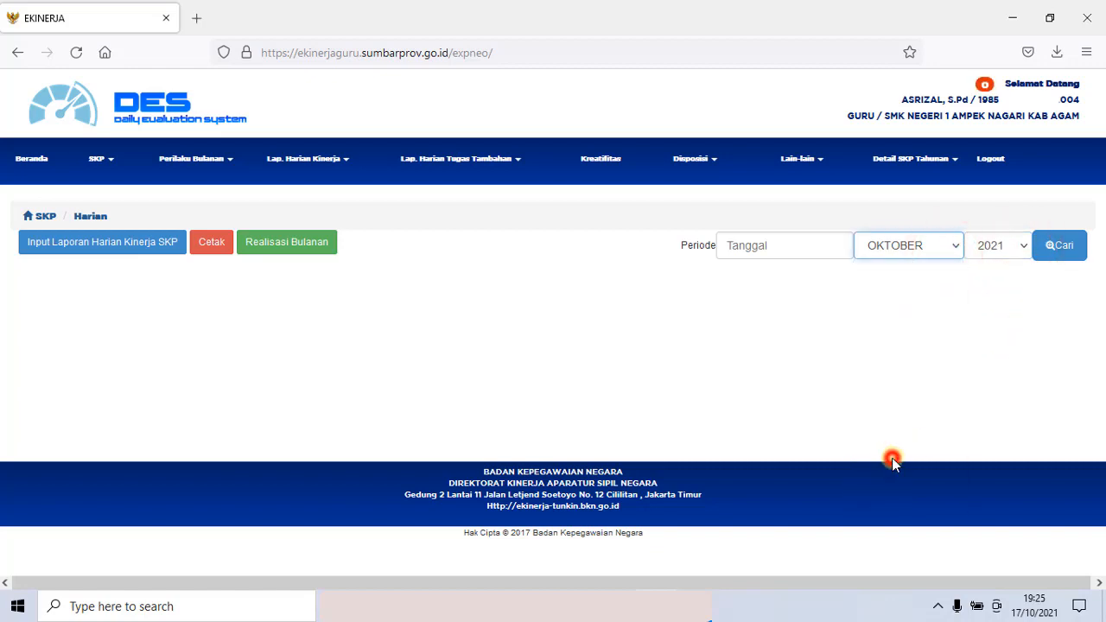
{"action": "left_click", "coordinate": [1065, 252]}
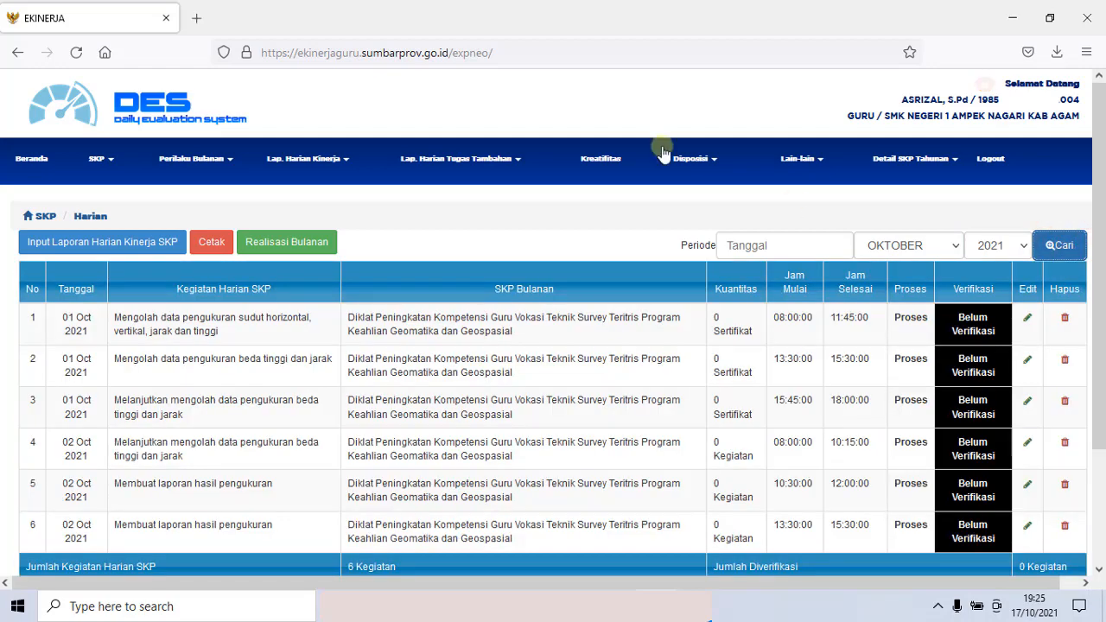
- Open a new daily SKP performance entry and check again which choices Klasifikasi SKP Bulanan offers
{"action": "left_click", "coordinate": [114, 245]}
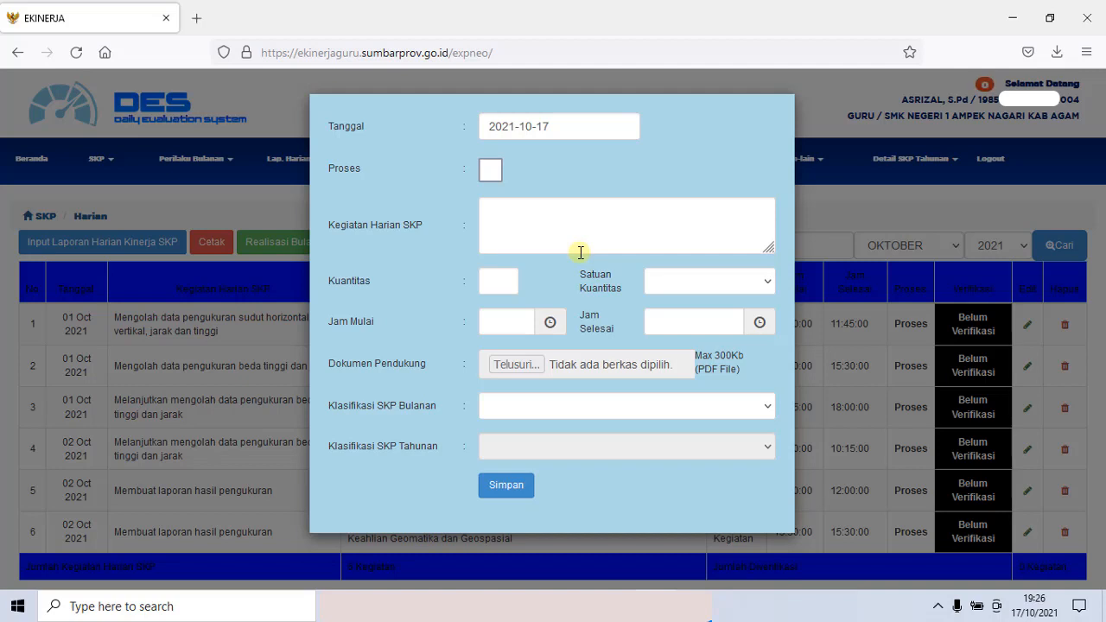
{"action": "left_click", "coordinate": [593, 411]}
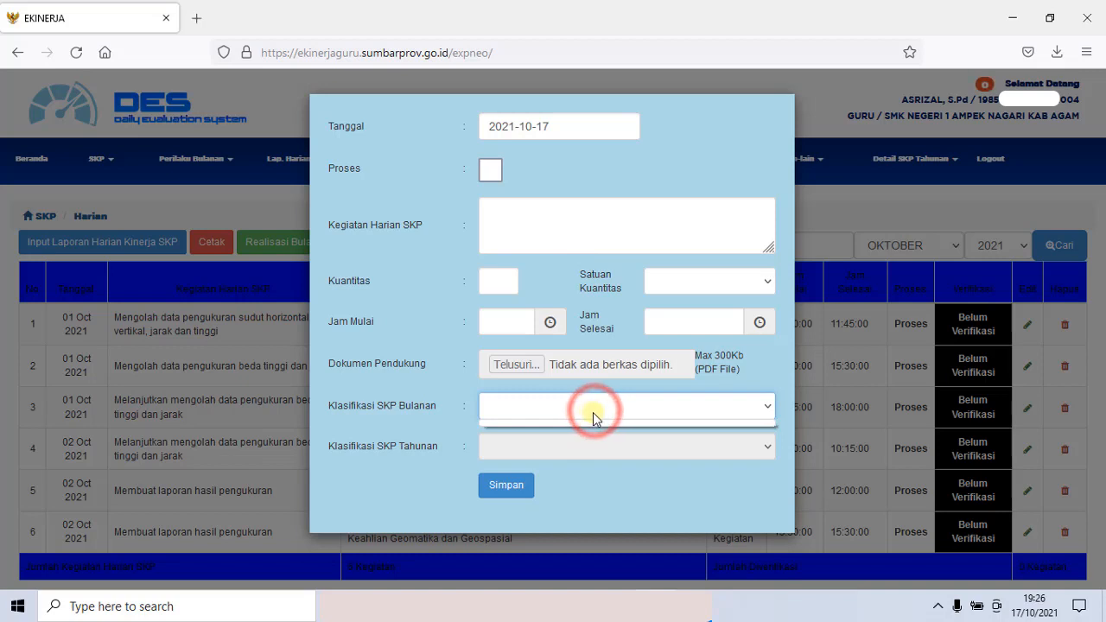
{"action": "left_click", "coordinate": [553, 410]}
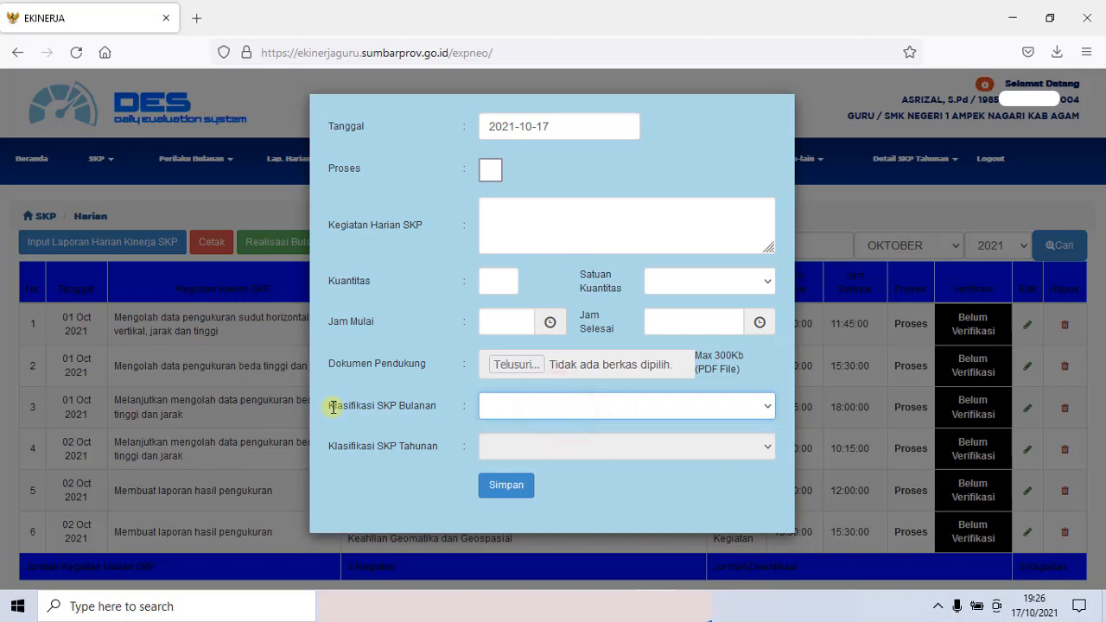
{"action": "left_click", "coordinate": [495, 406]}
{"action": "left_click", "coordinate": [748, 406]}
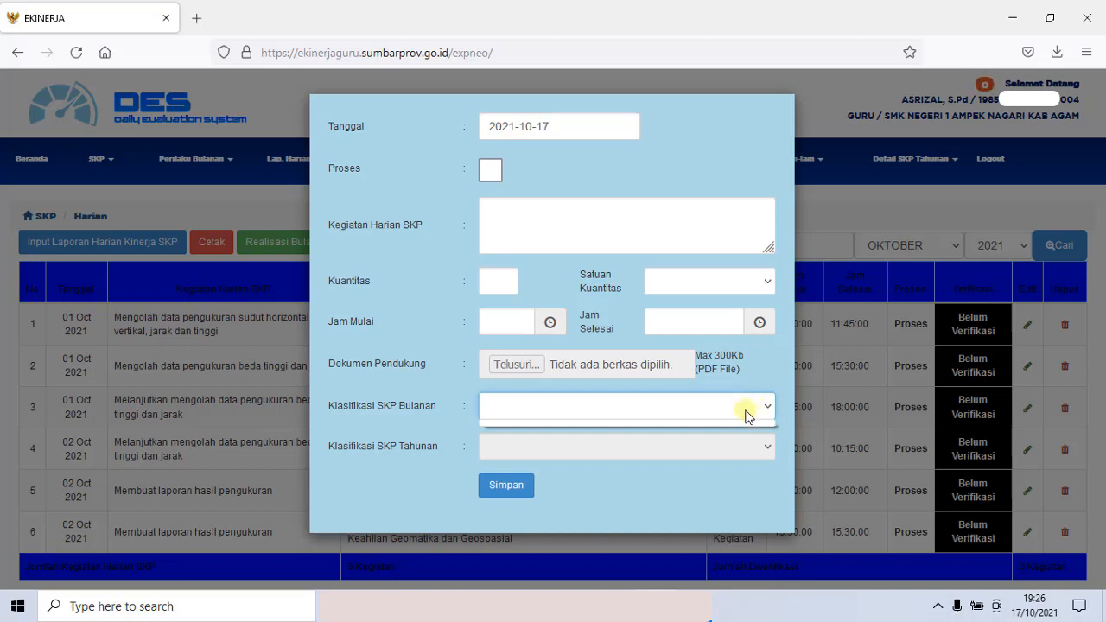
{"action": "left_click", "coordinate": [749, 410]}
{"action": "left_click", "coordinate": [749, 410]}
{"action": "left_click", "coordinate": [747, 409]}
{"action": "left_click", "coordinate": [747, 409]}
{"action": "left_click", "coordinate": [751, 410]}
{"action": "left_click", "coordinate": [751, 411]}
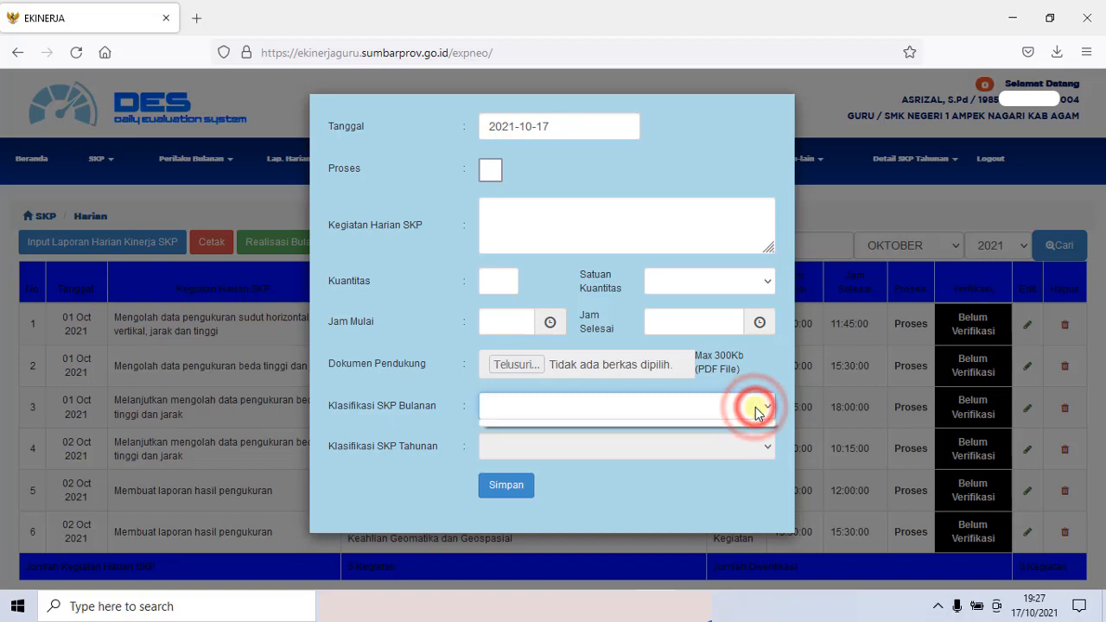
{"action": "left_click", "coordinate": [755, 411]}
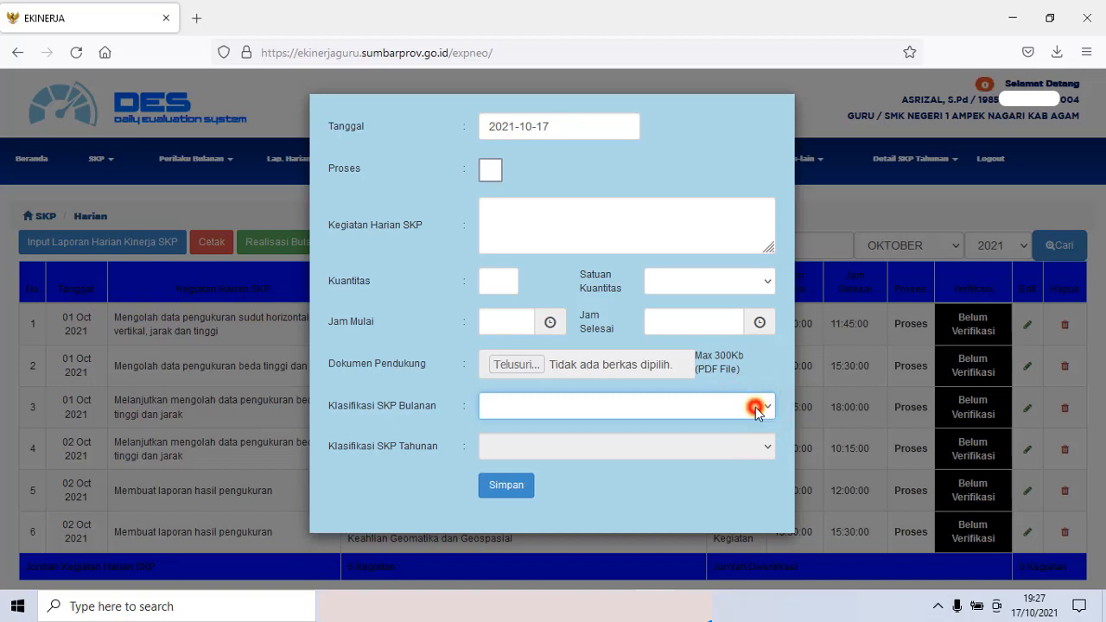
{"action": "left_click", "coordinate": [755, 410]}
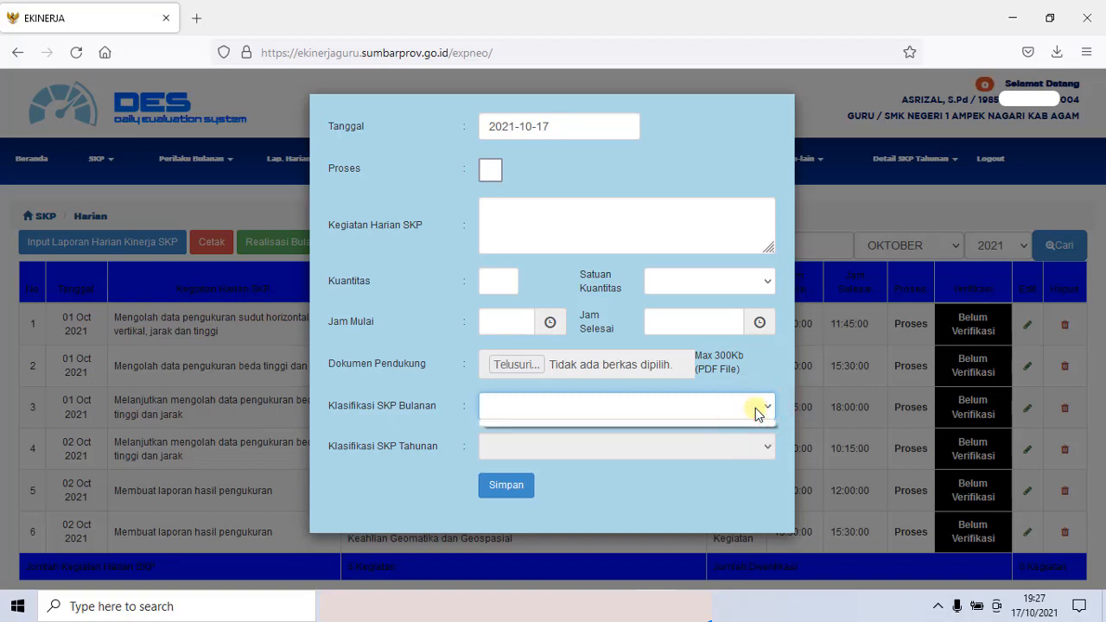